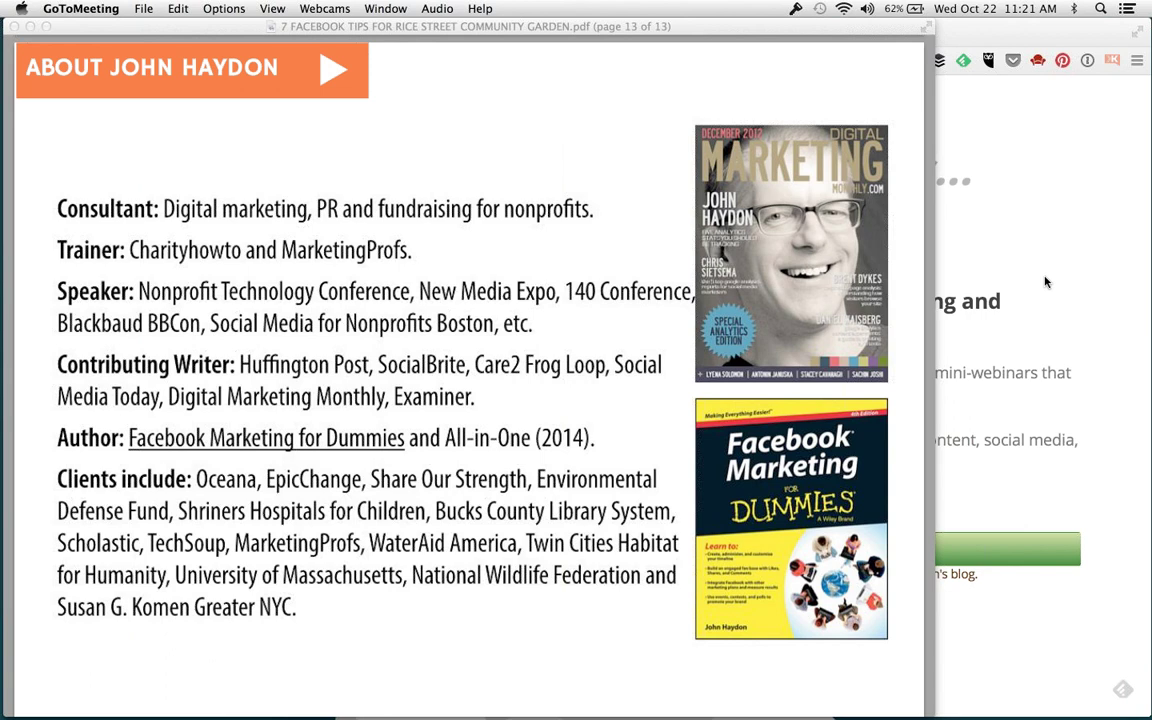
Switch to Chrome and find the Rice Street Community Garden page on Facebook by searching for "rice".
key("XF86AudioLowerVolume")
key("XF86AudioRaiseVolume")
mouse_move(480, 690)
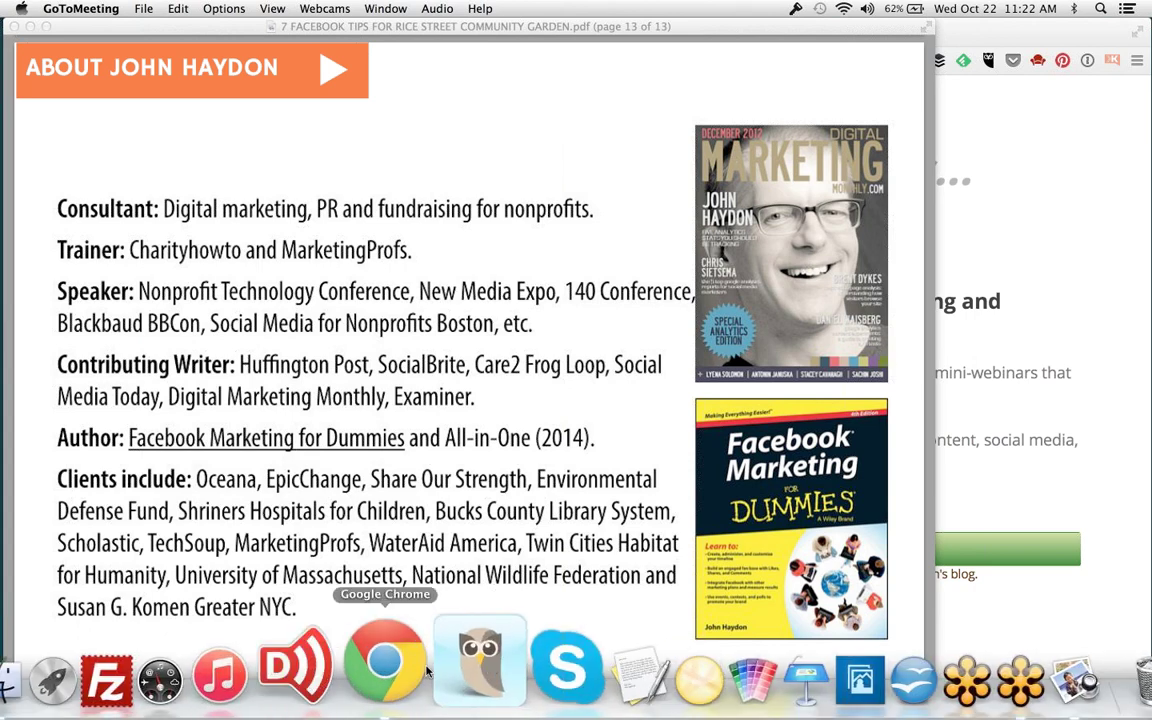
left_click(403, 672)
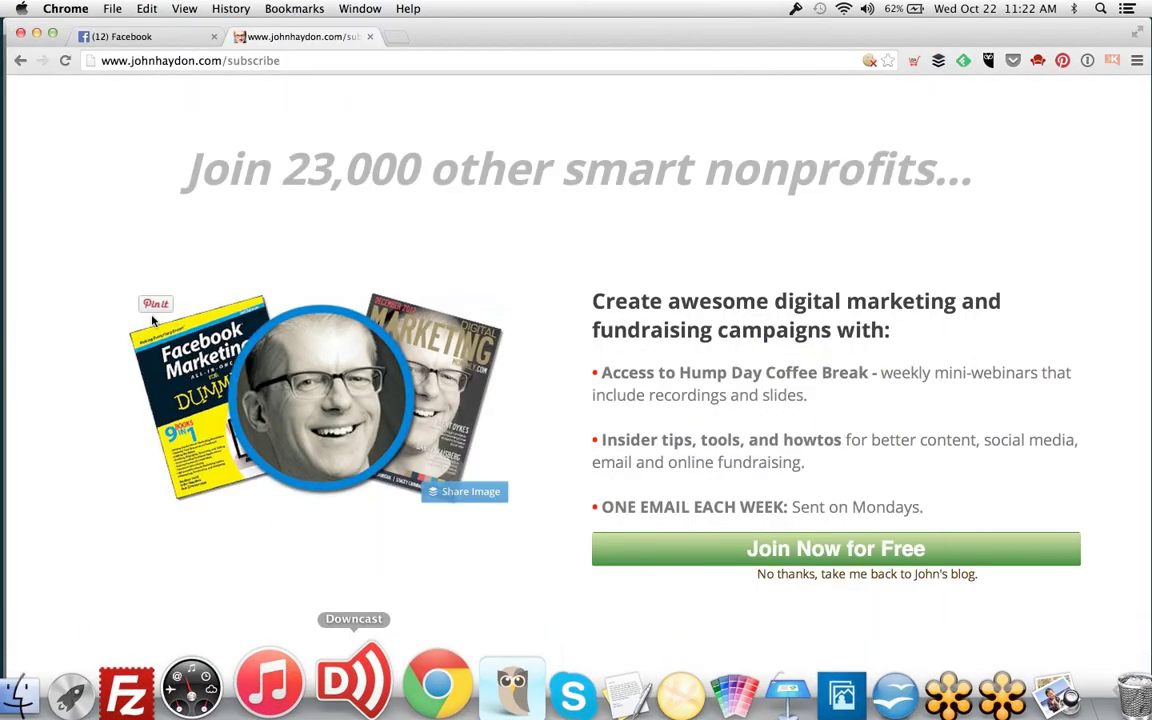
left_click(148, 37)
left_click(264, 95)
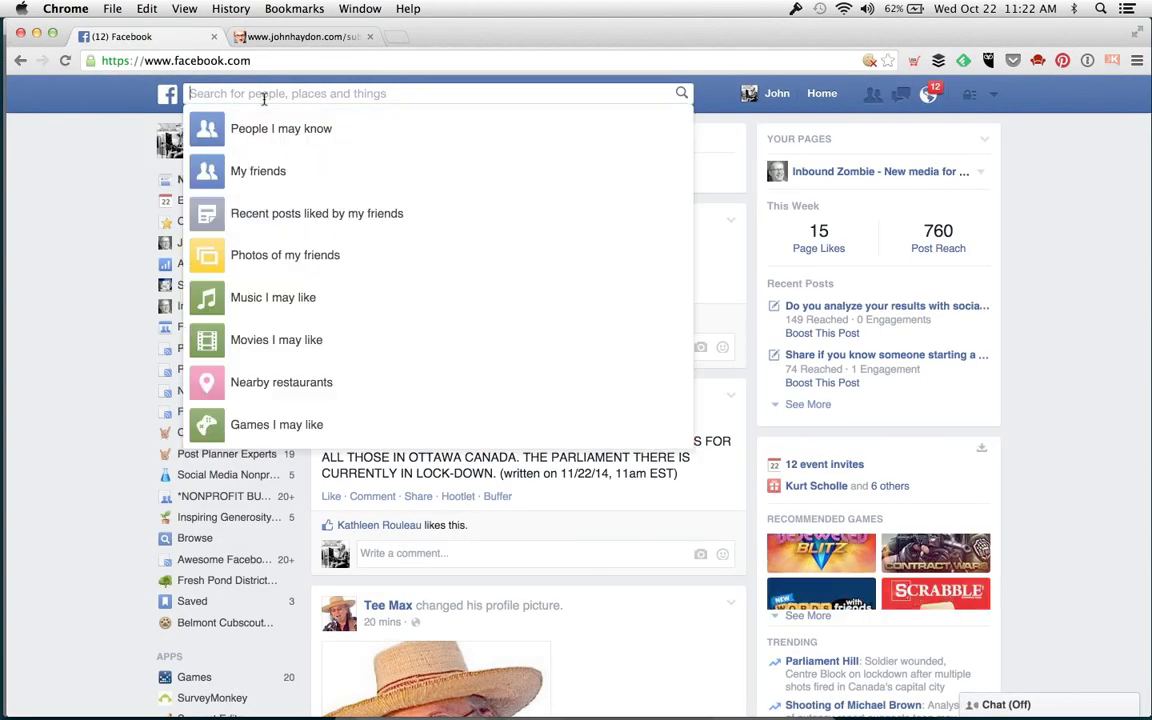
type("rice")
left_click(220, 130)
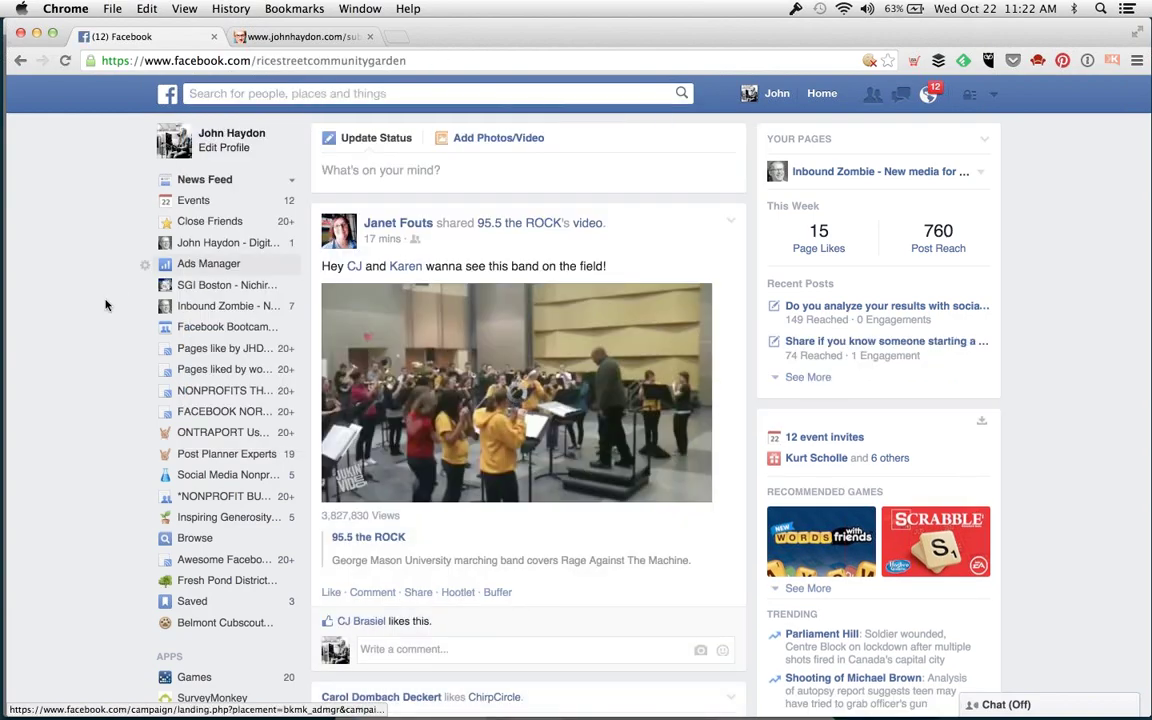
Review the Rice Street Community Garden timeline, including the garlic resources post and the garlic planting event.
scroll(105, 303, "down", 3)
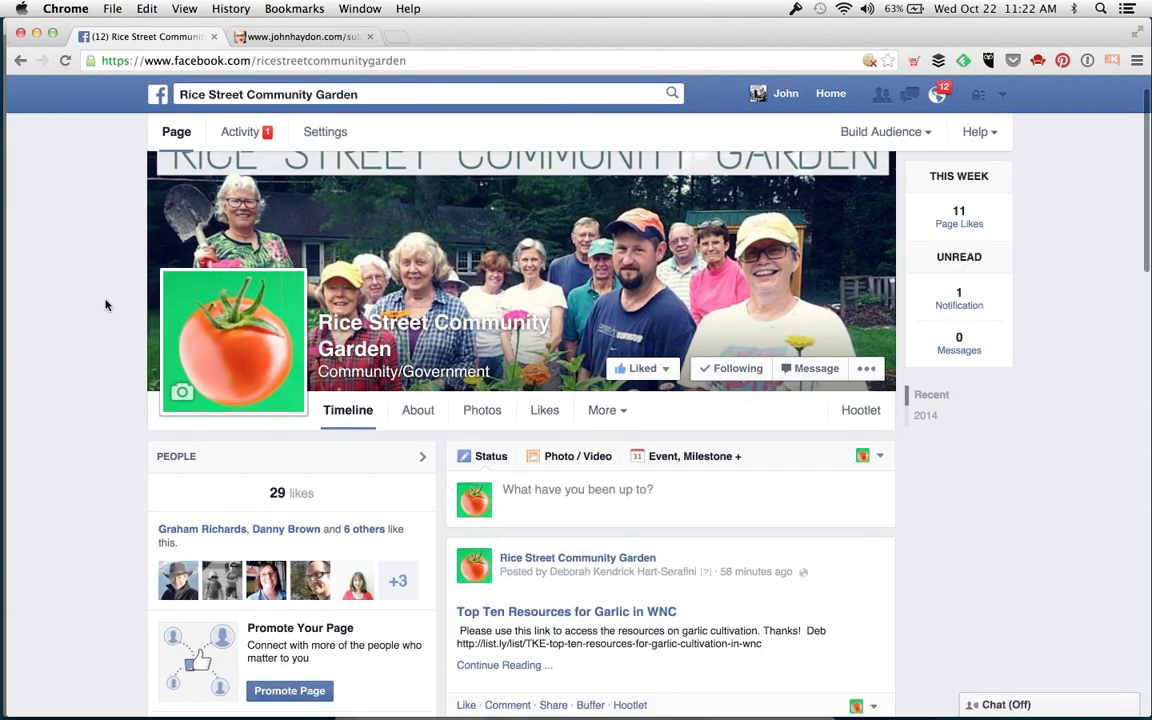
scroll(56, 388, "down", 5)
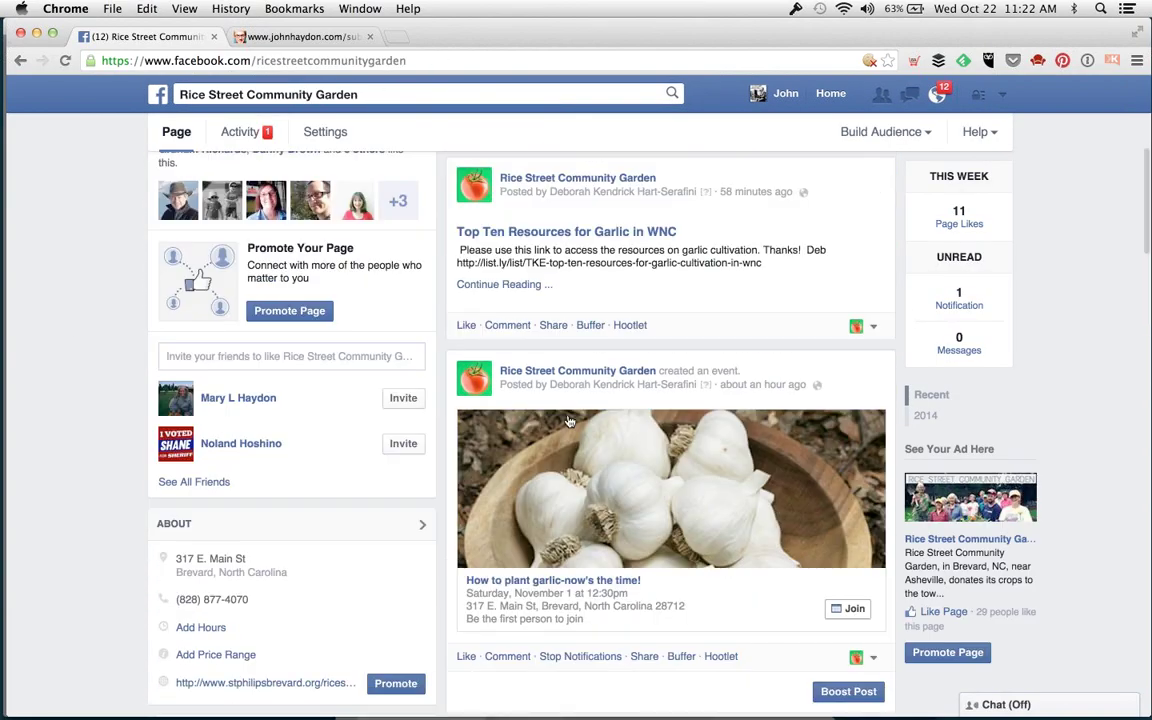
scroll(541, 364, "up", 4)
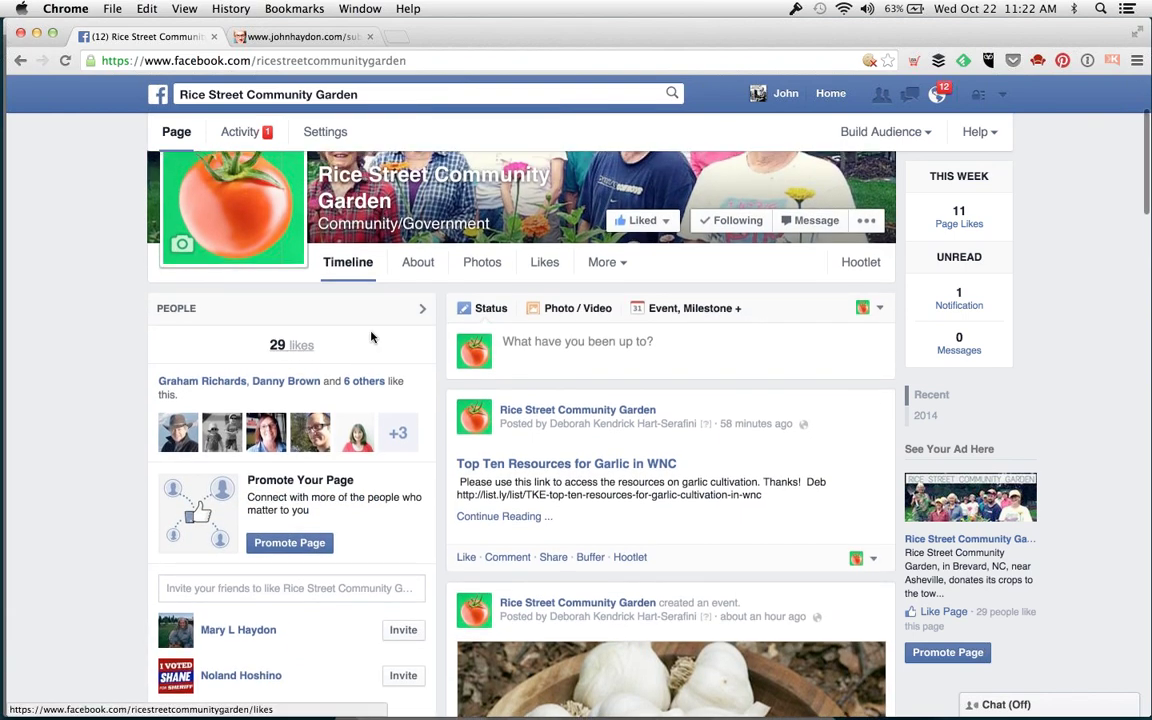
left_click(272, 58)
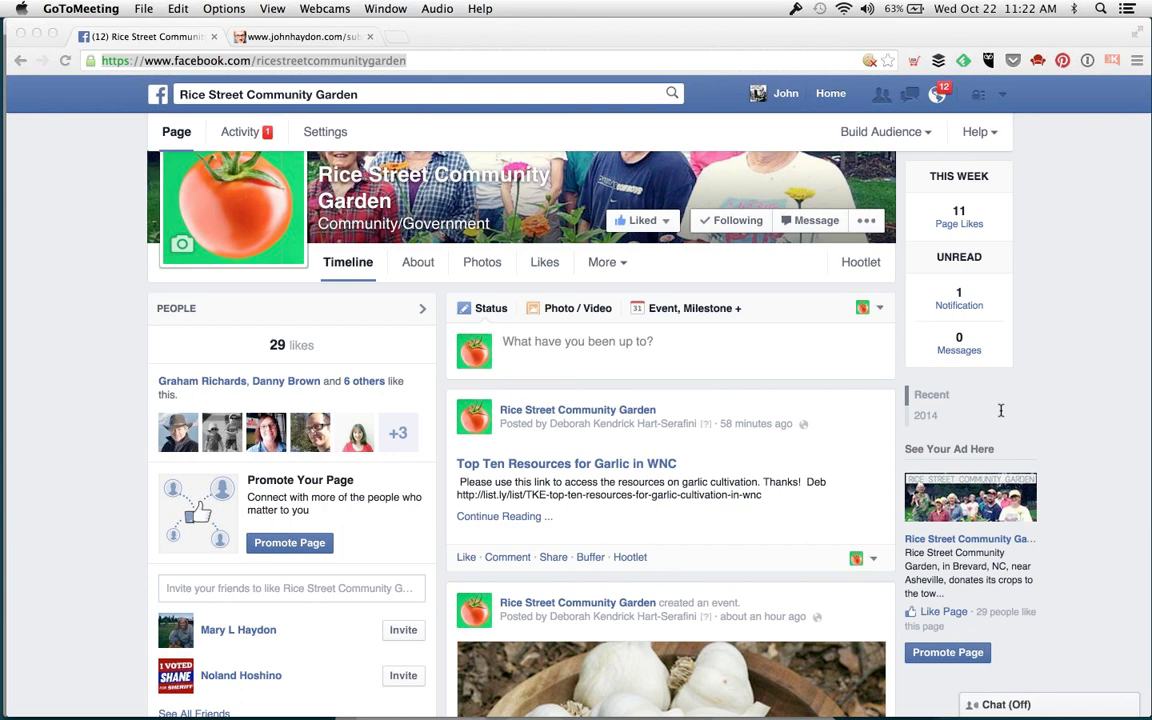
scroll(758, 461, "down", 3)
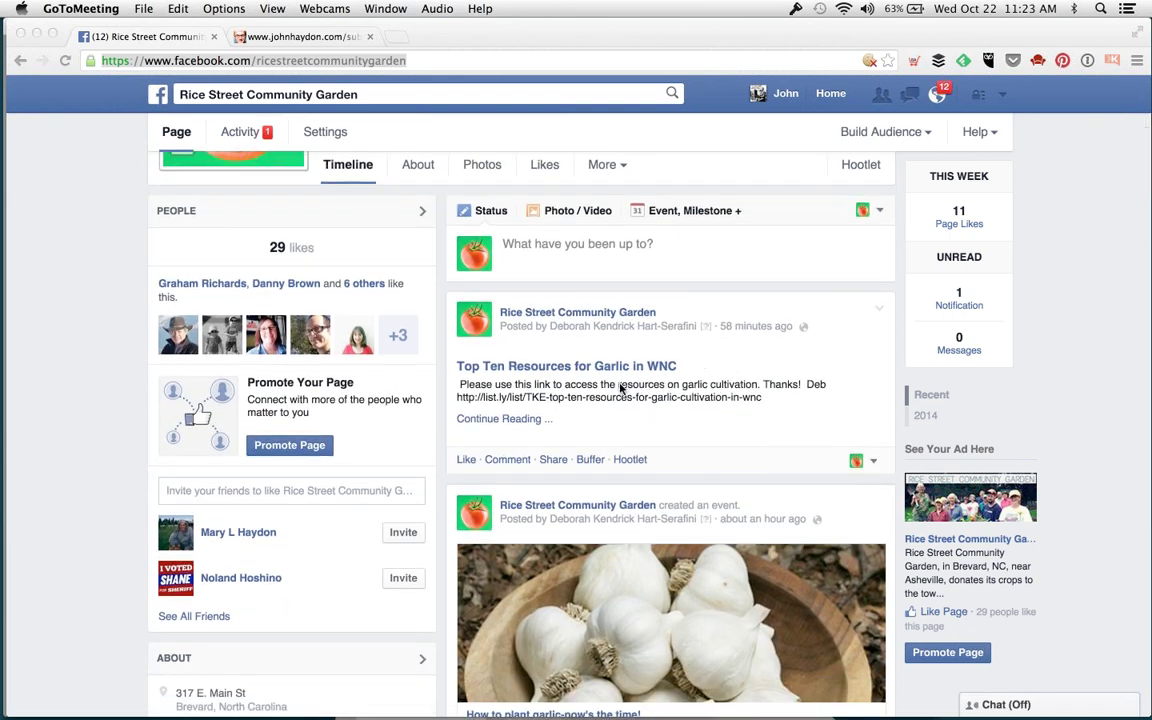
scroll(620, 388, "down", 3)
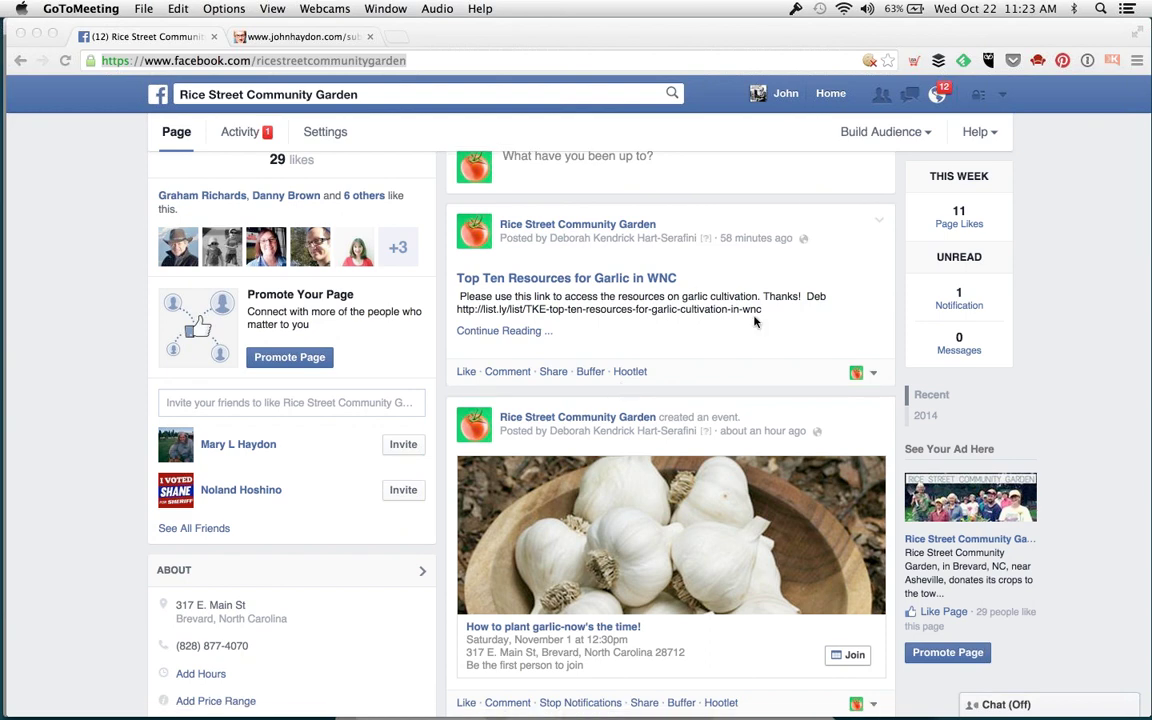
scroll(717, 375, "down", 5)
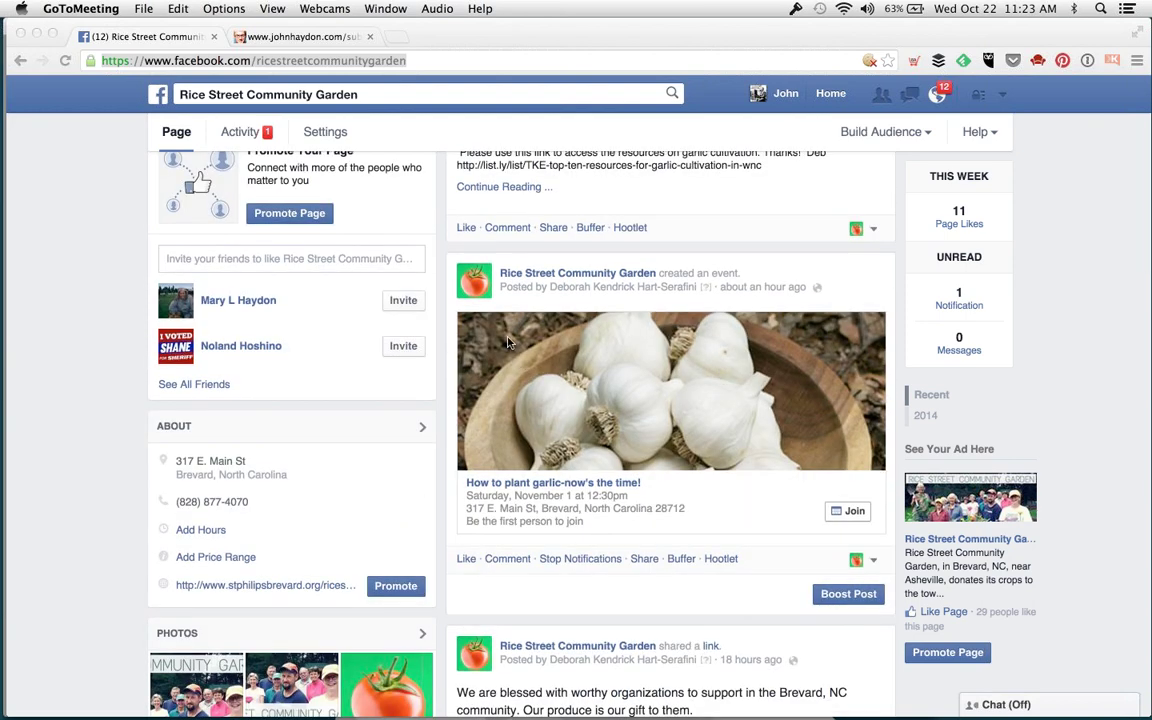
scroll(535, 349, "up", 6)
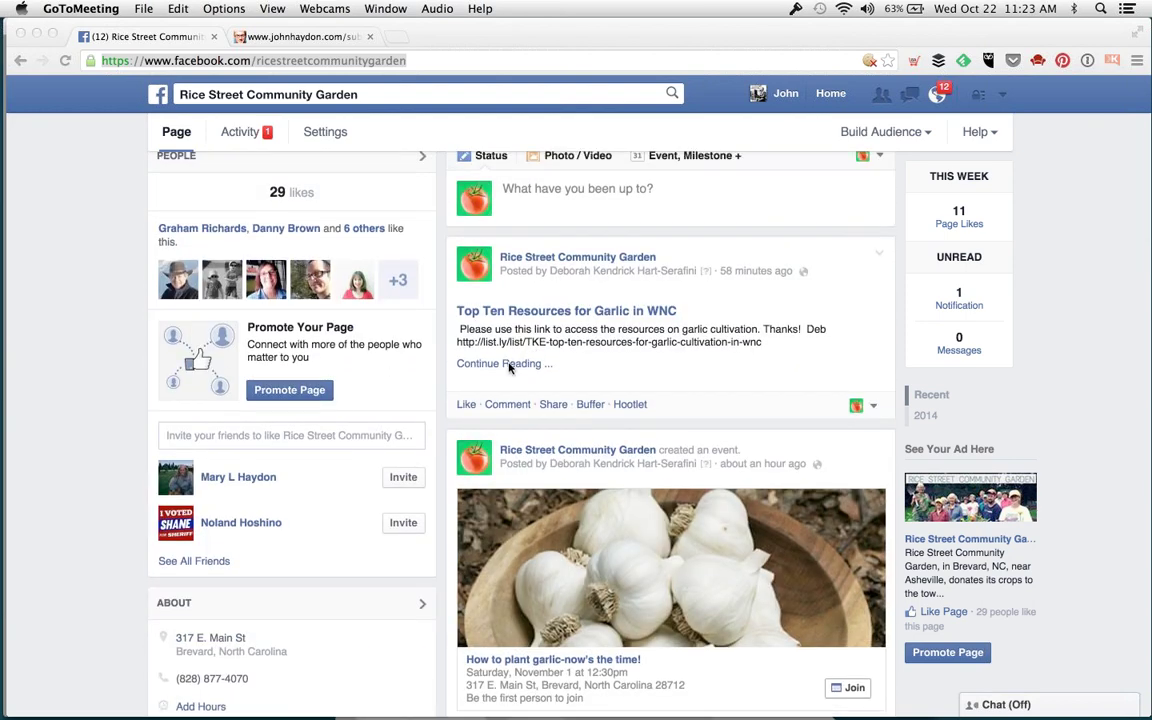
left_click(622, 347)
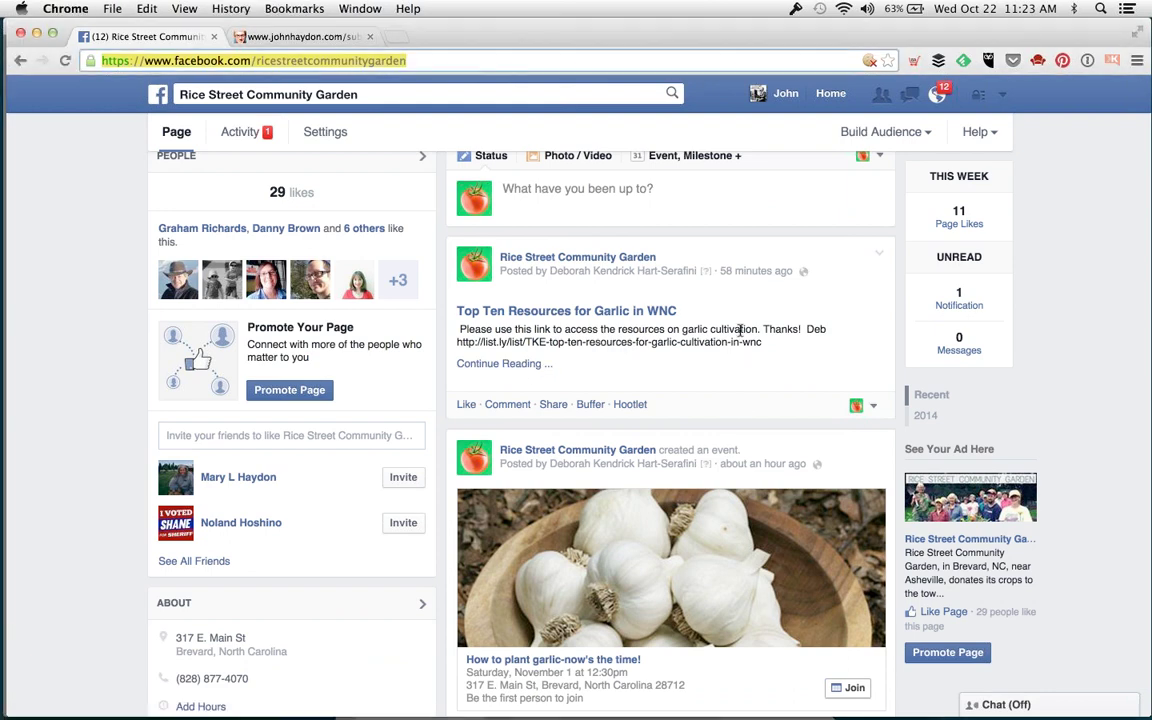
Open the "How to plant garlic-now's the time!" event and review its date, location, description and insights.
scroll(740, 330, "down", 3)
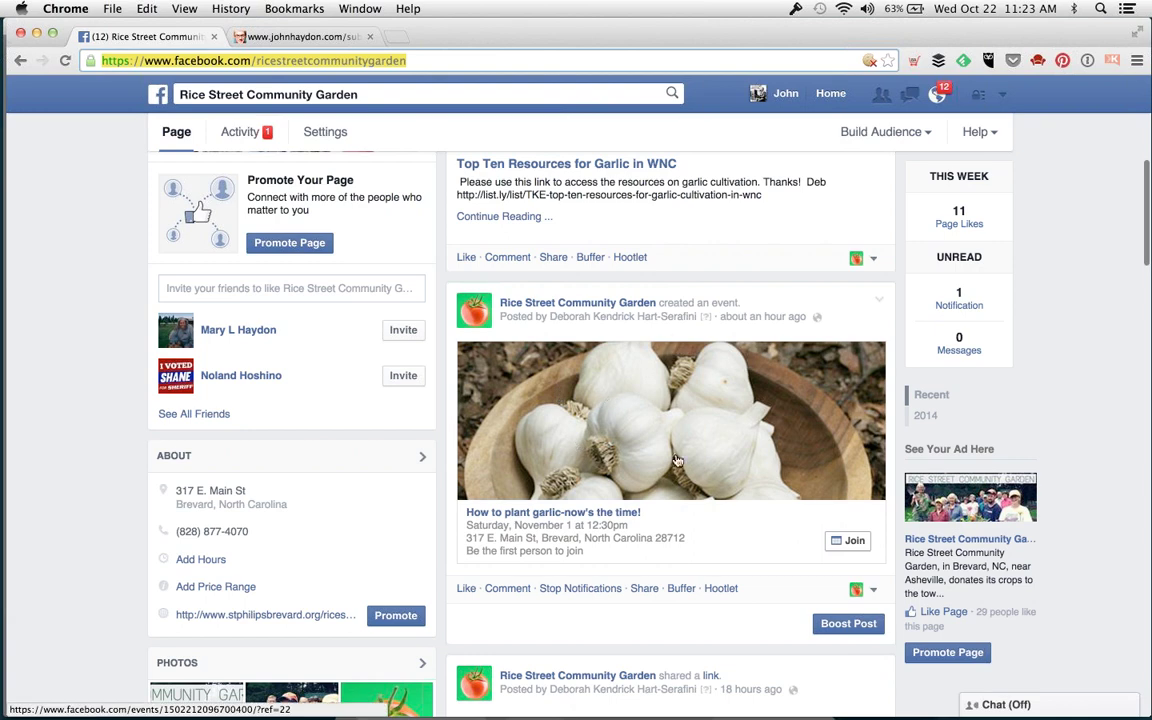
left_click(560, 515)
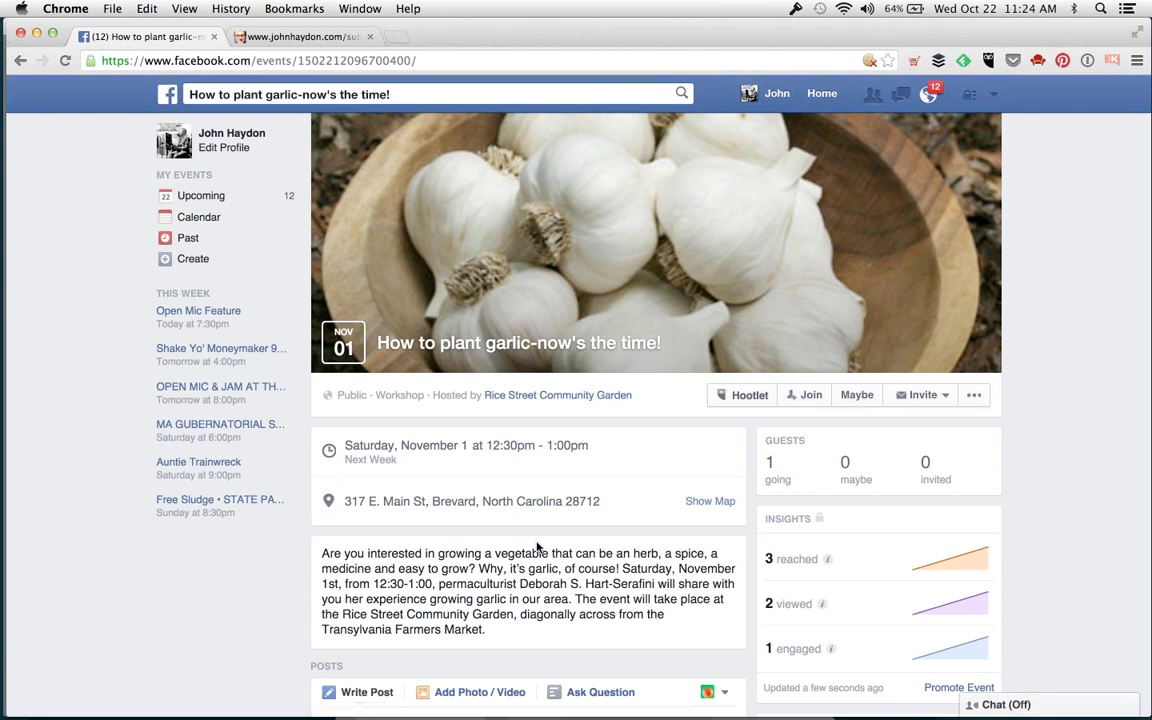
scroll(537, 547, "down", 2)
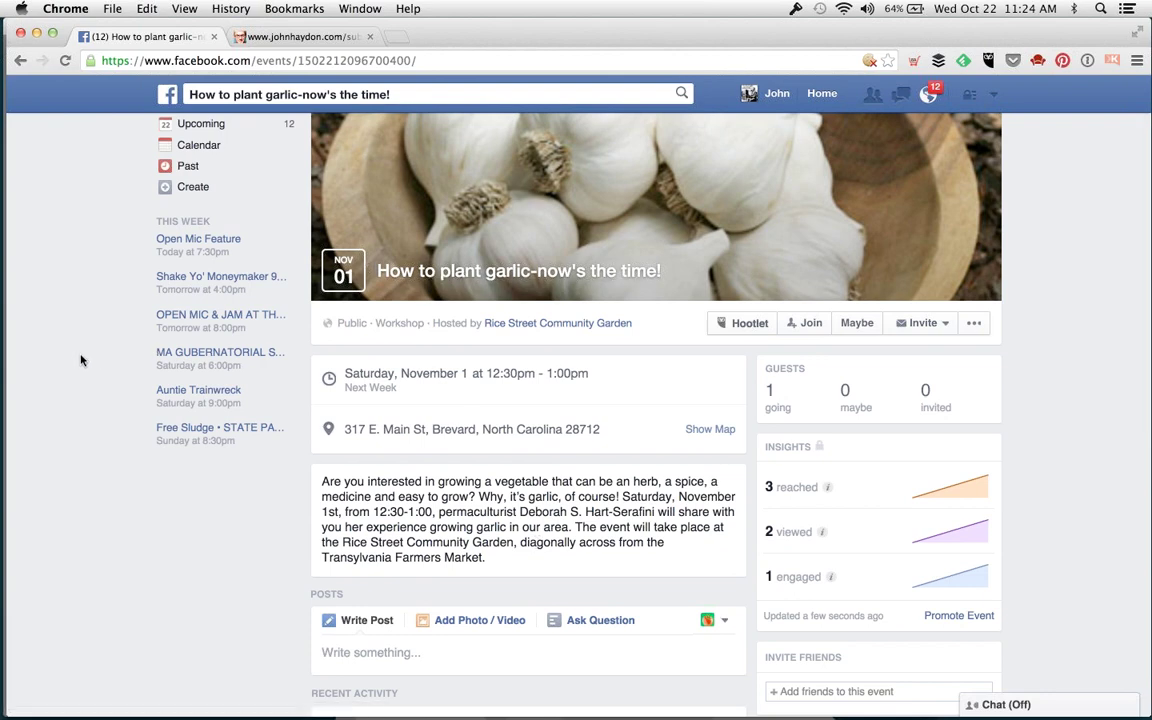
scroll(82, 360, "up", 2)
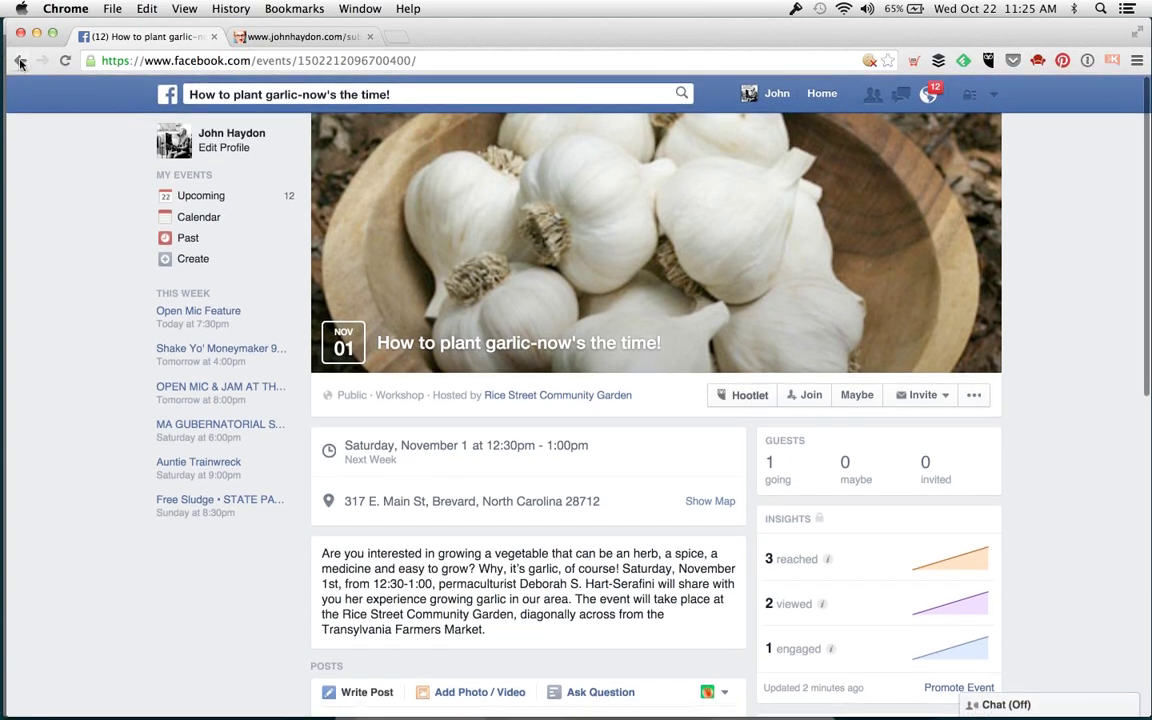
Return to the Rice Street Community Garden page and view its Insights overview.
left_click(20, 61)
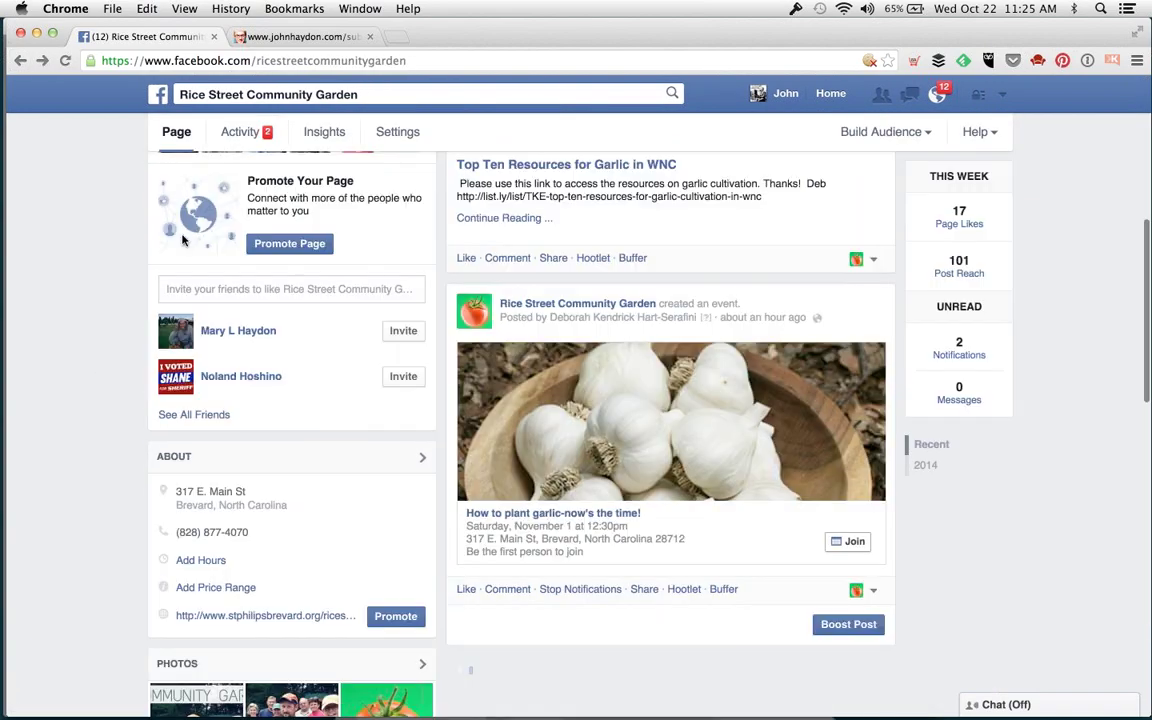
scroll(86, 318, "up", 5)
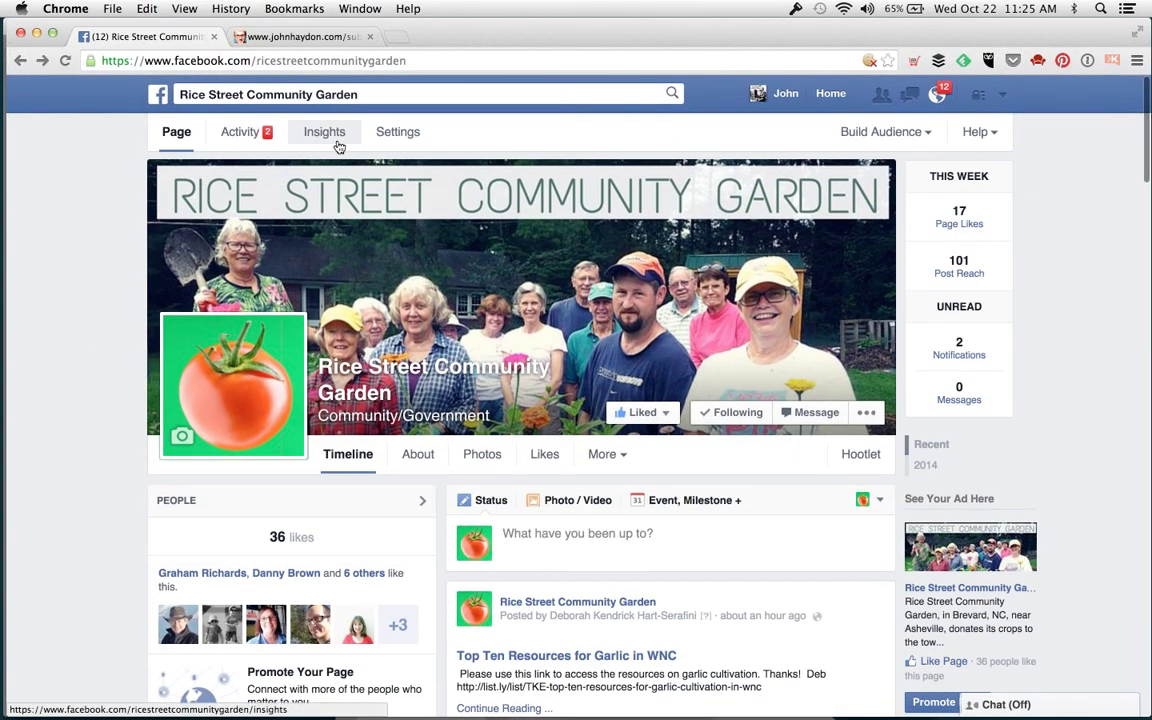
left_click(339, 147)
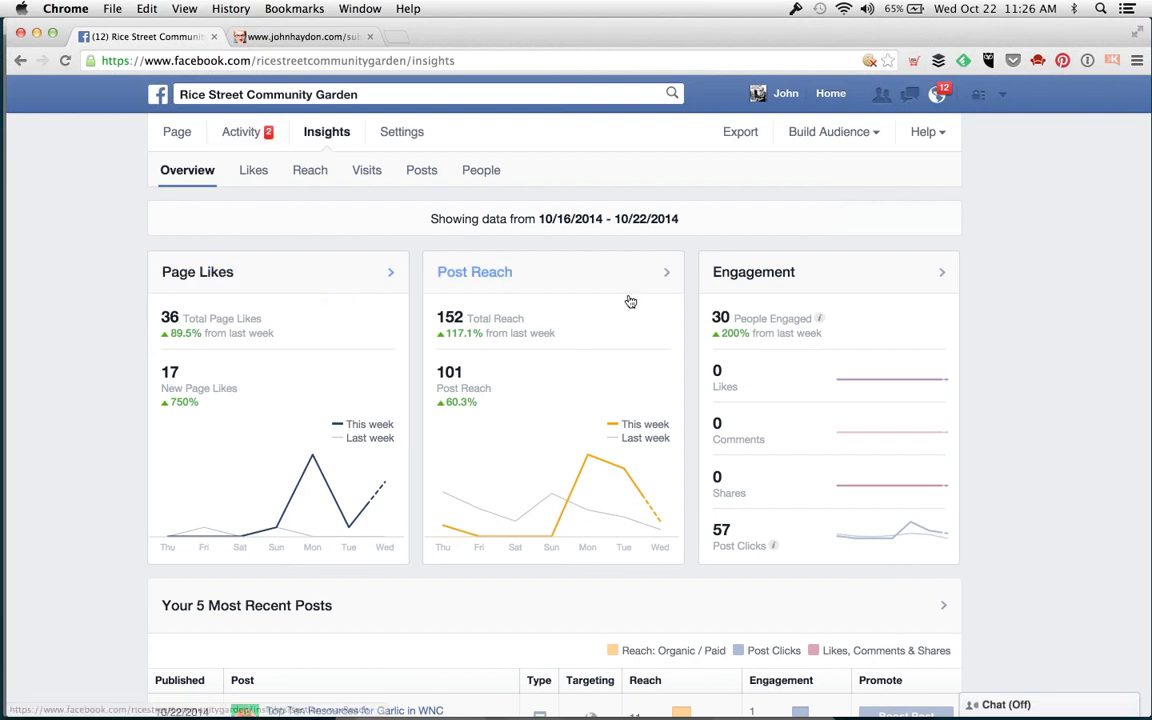
left_click(996, 340)
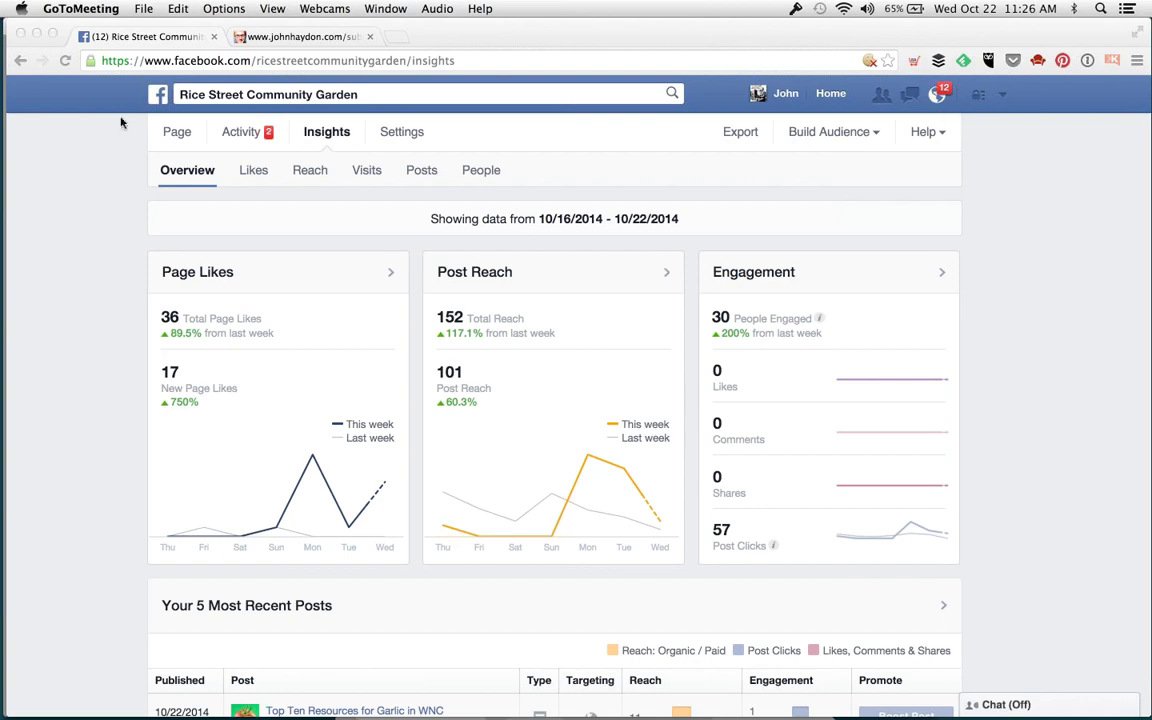
Go back to the garden's page, then view the People Engaged demographics in its Insights.
left_click(176, 133)
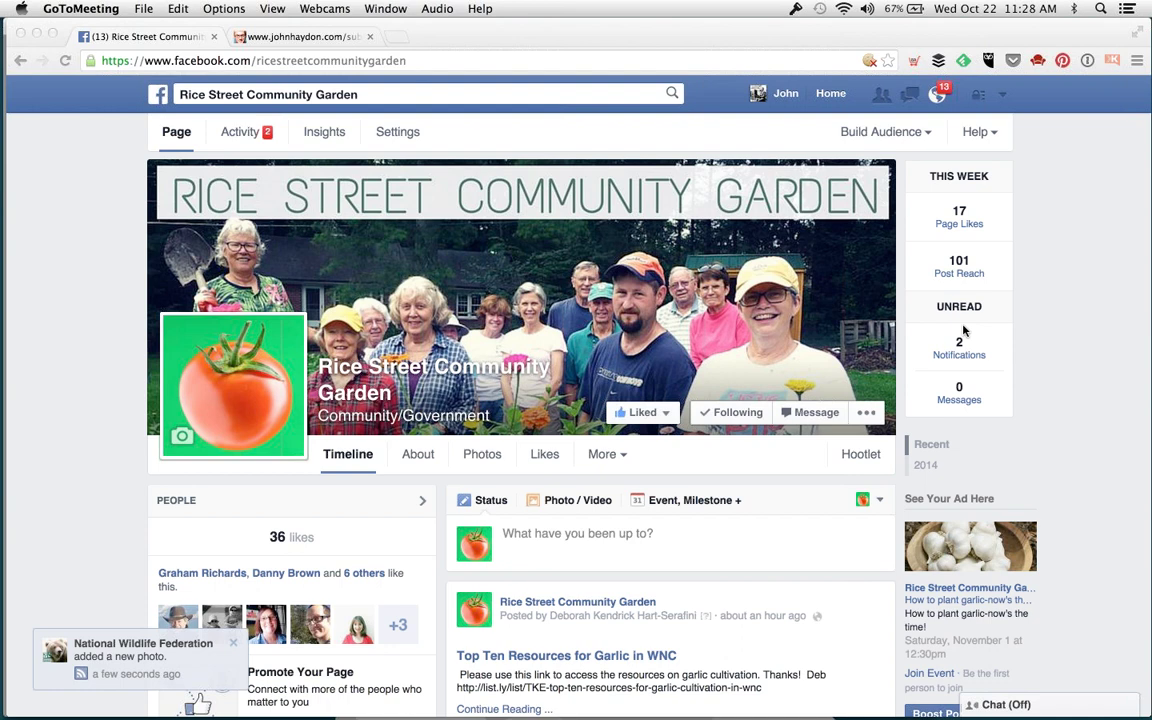
left_click(92, 244)
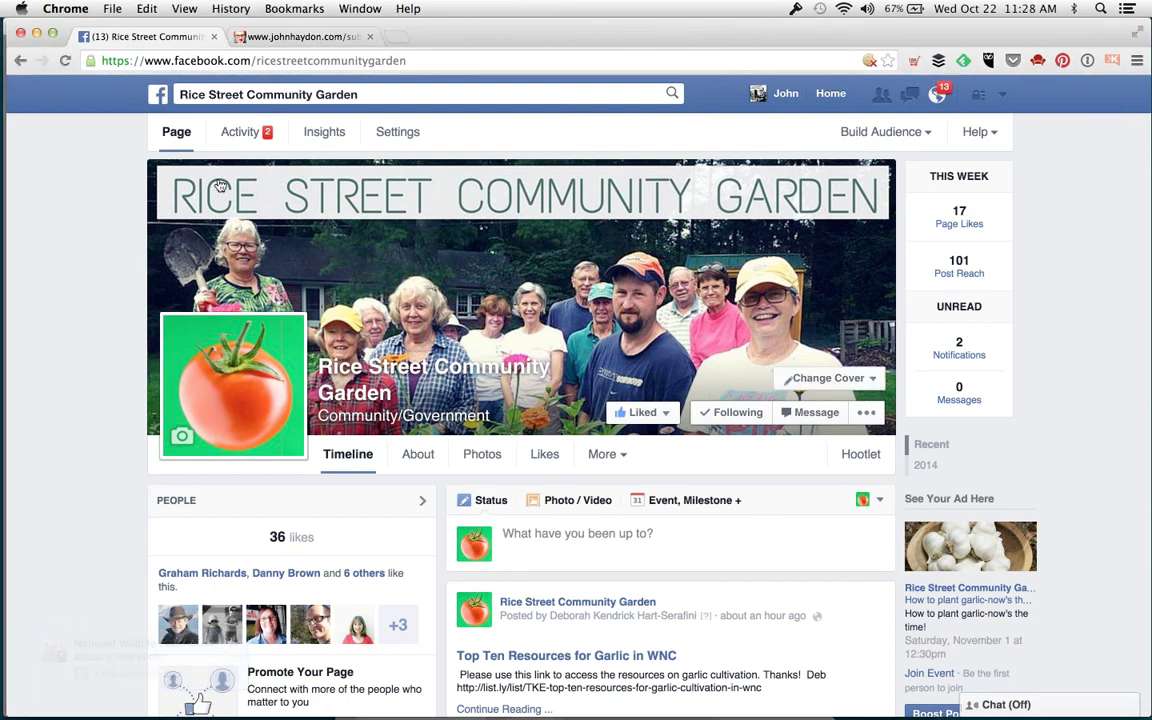
left_click(316, 135)
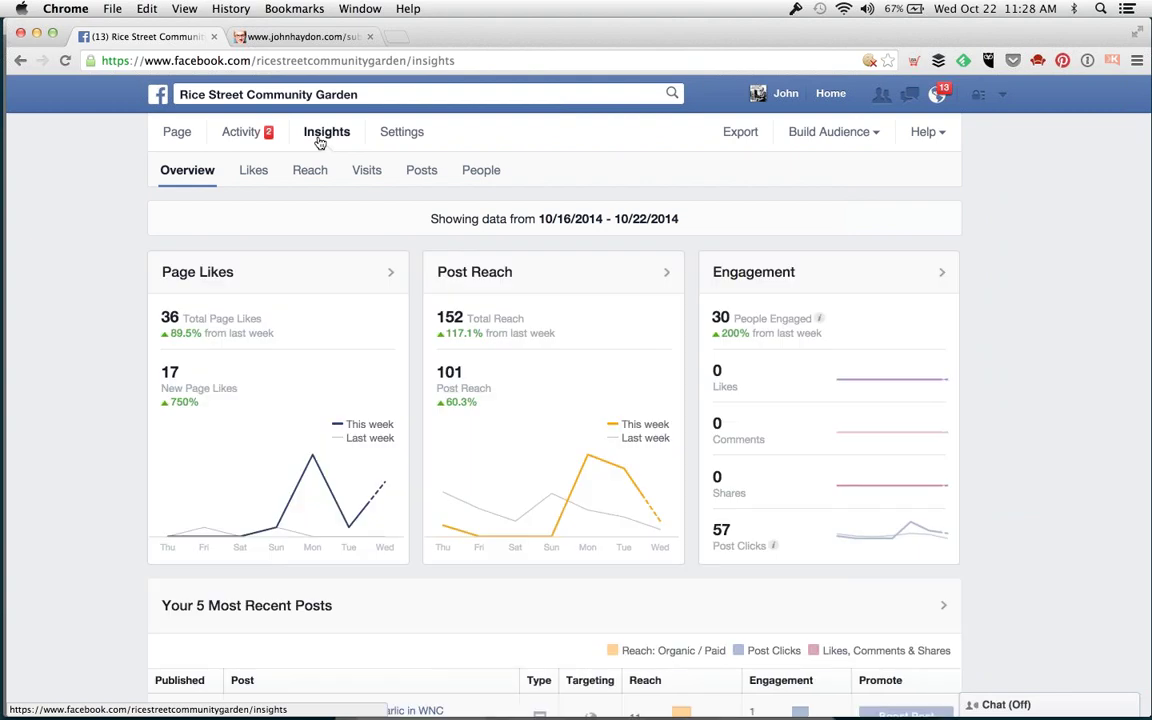
left_click(485, 174)
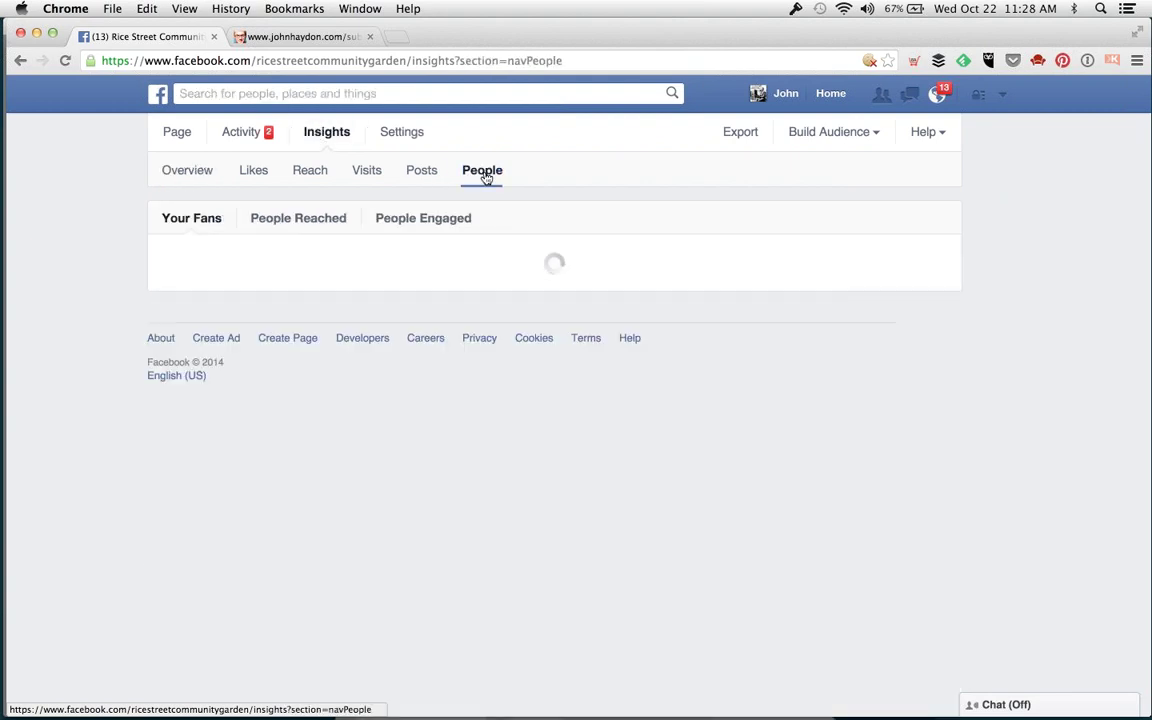
left_click(411, 218)
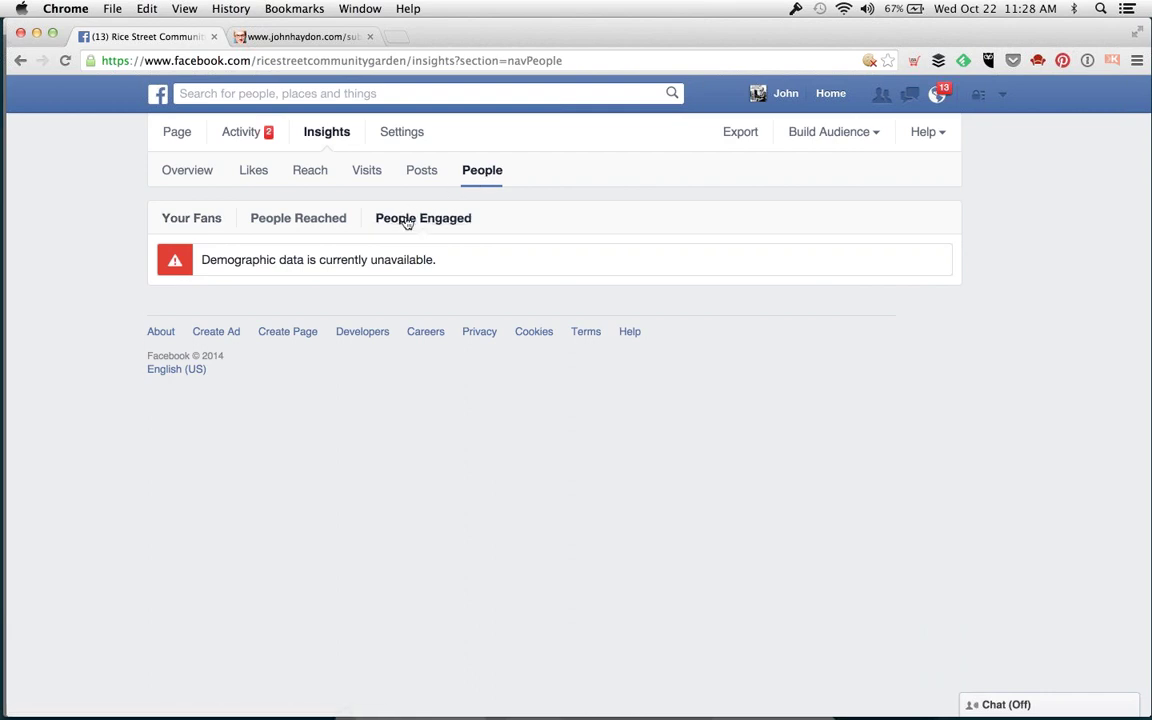
Search Facebook for "rec", open the Recognise page and bring up the People section of its Insights.
left_click(290, 94)
type("rec")
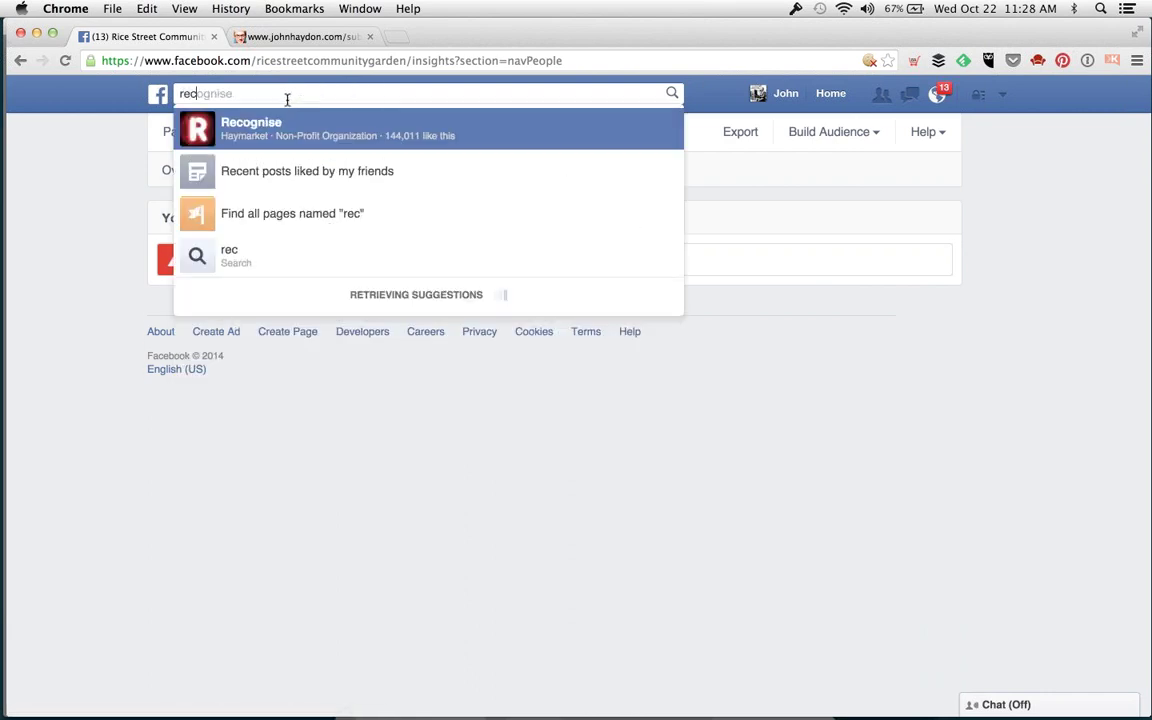
left_click(231, 132)
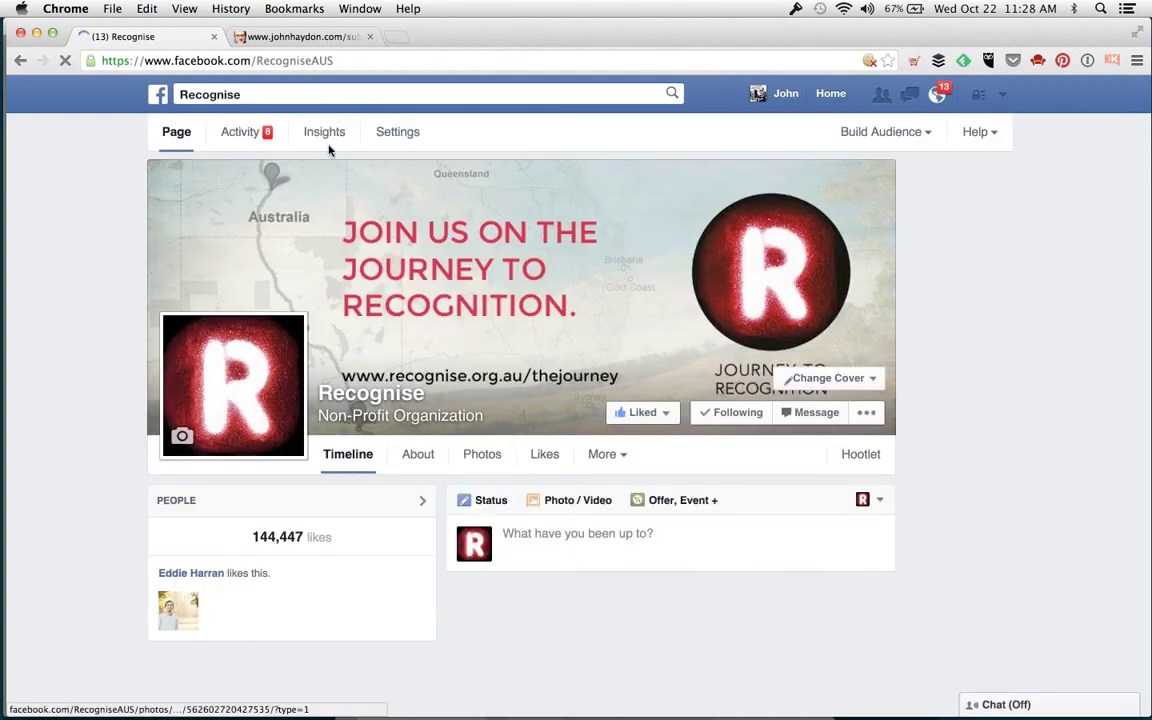
left_click(324, 133)
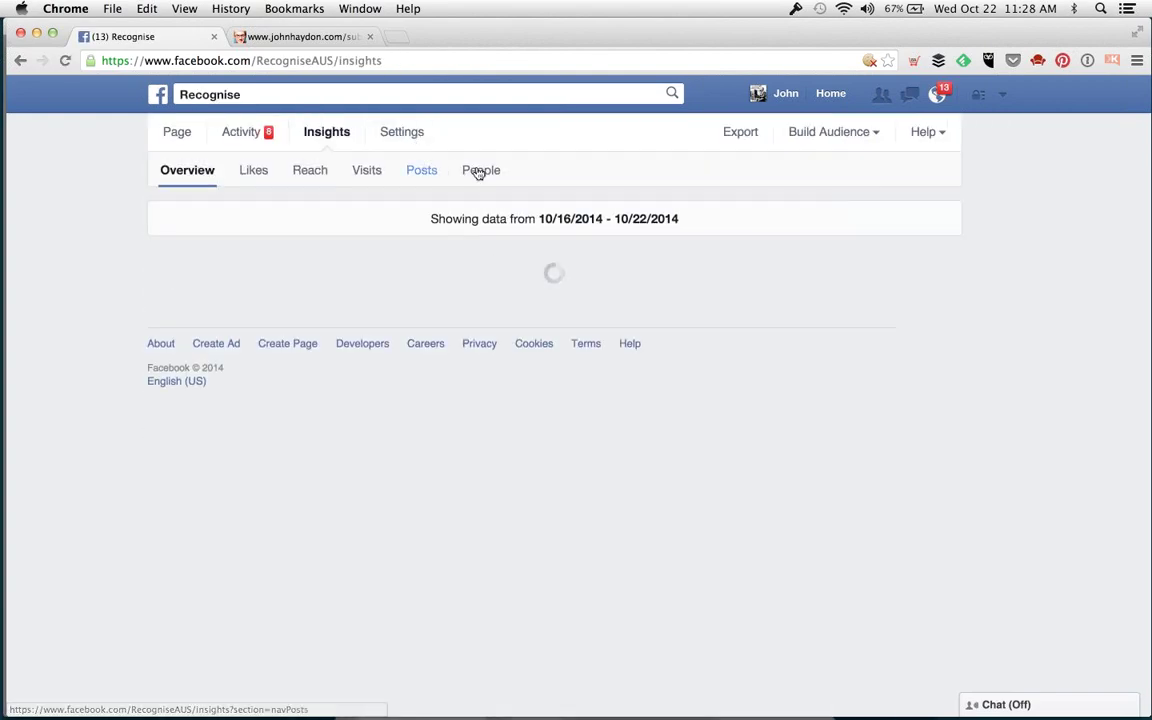
left_click(486, 174)
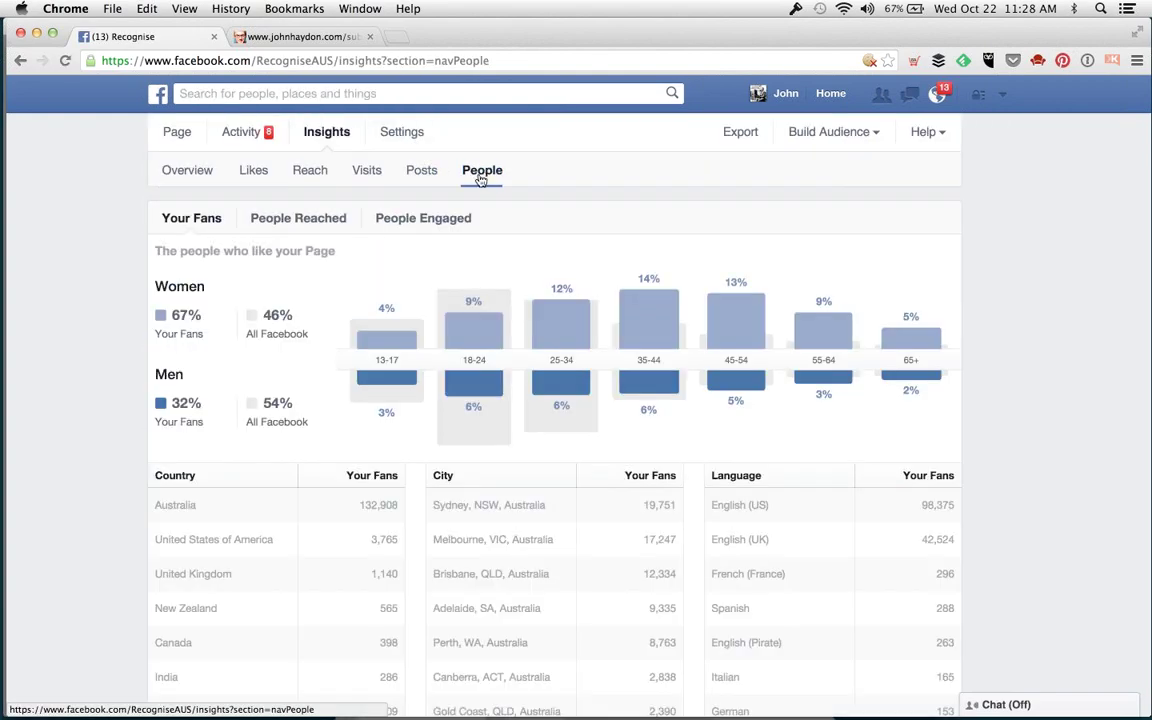
Compare the Recognise page's demographics for its fans, people reached and people engaged, ending on People Engaged.
left_click(437, 224)
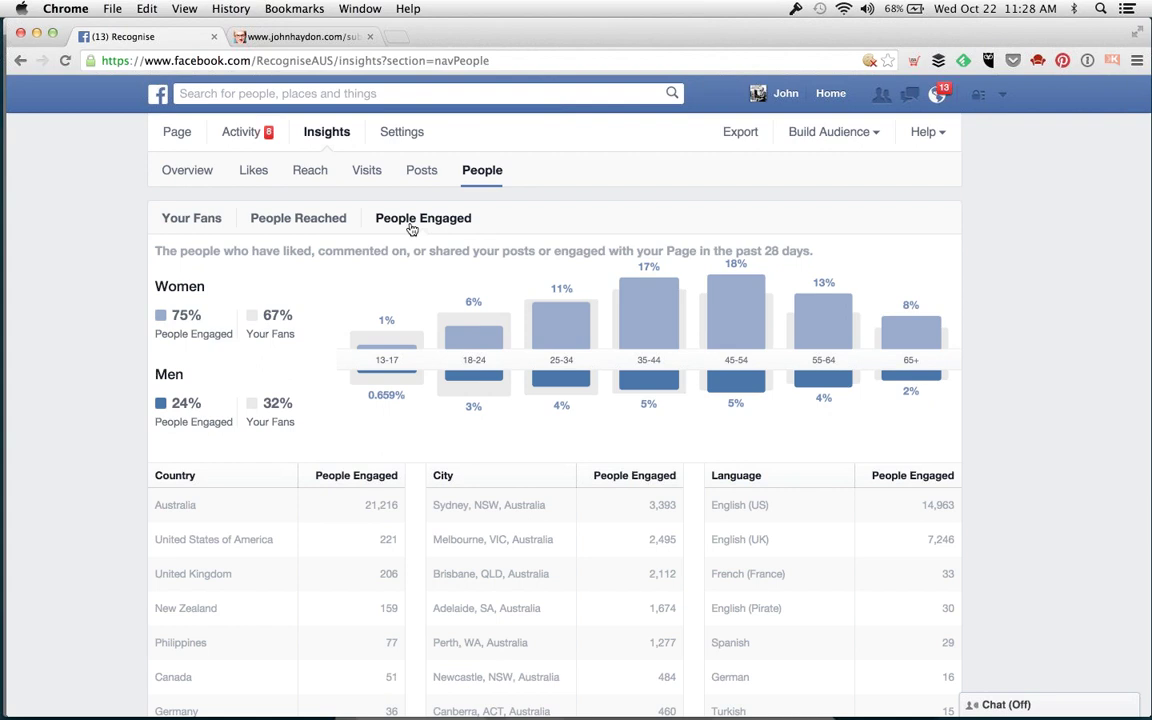
left_click(193, 220)
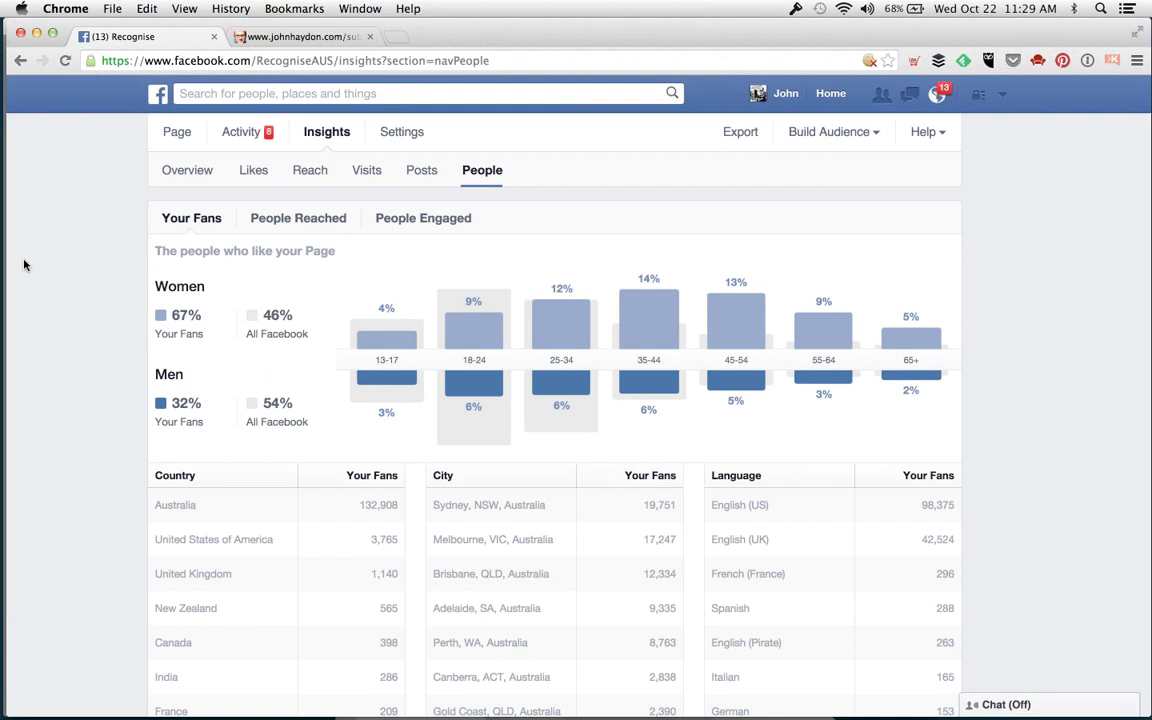
left_click(304, 226)
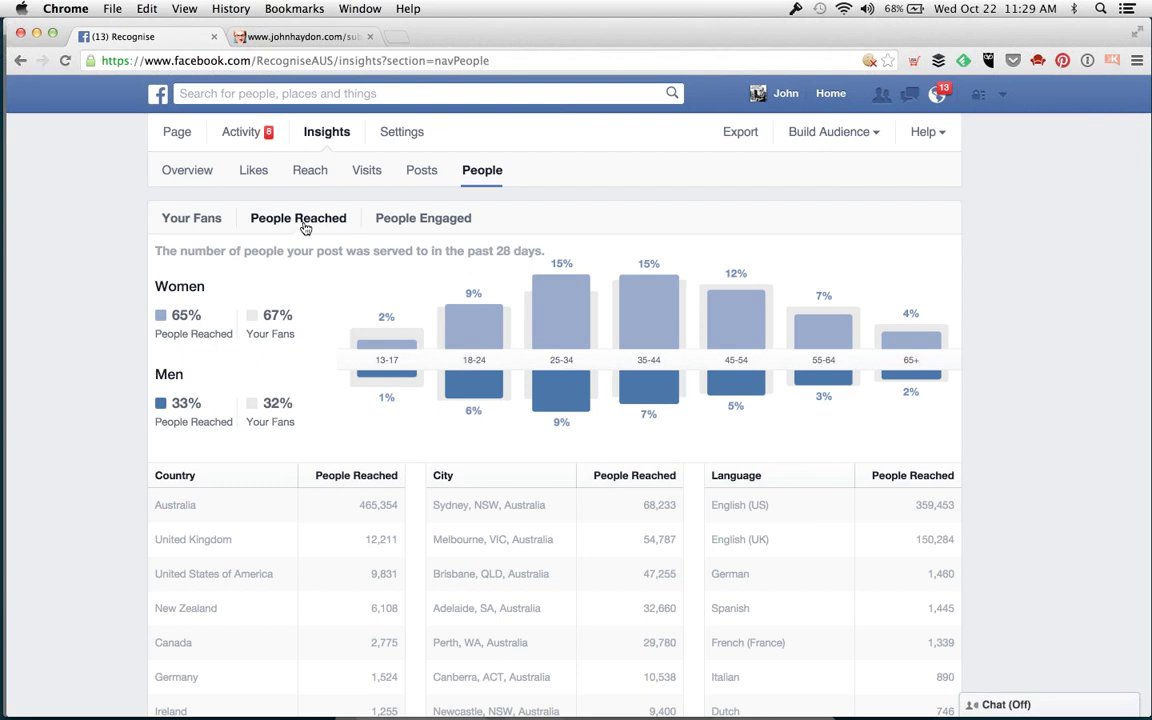
left_click(407, 222)
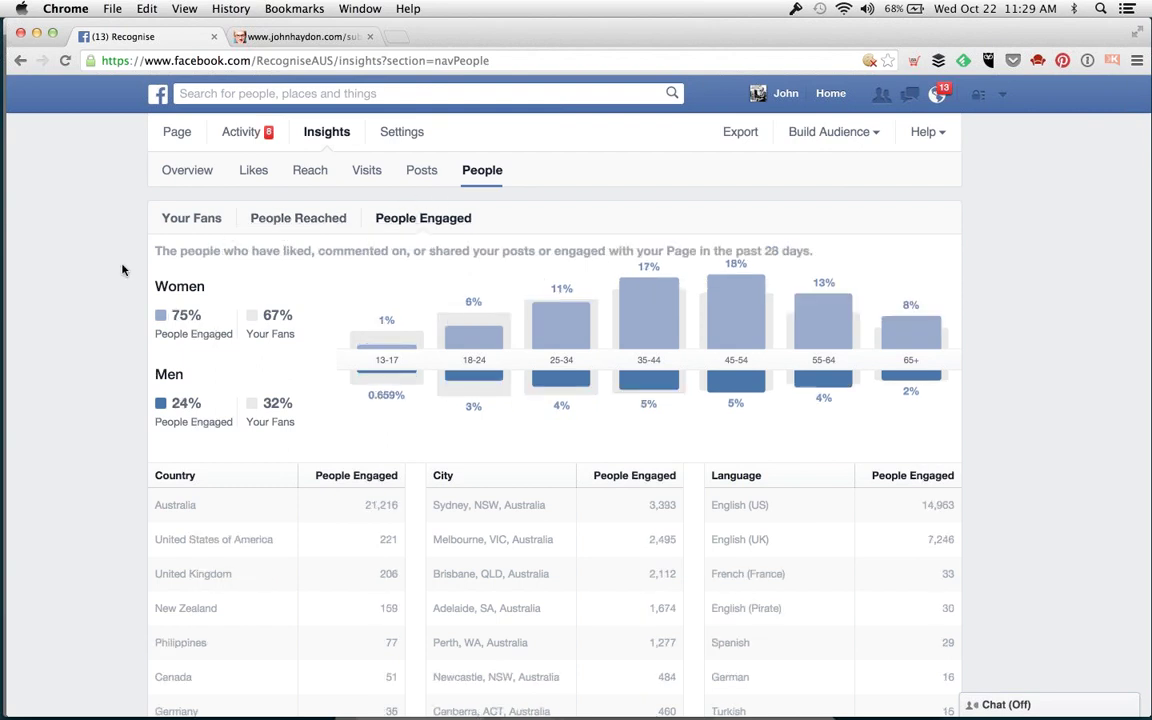
mouse_move(607, 316)
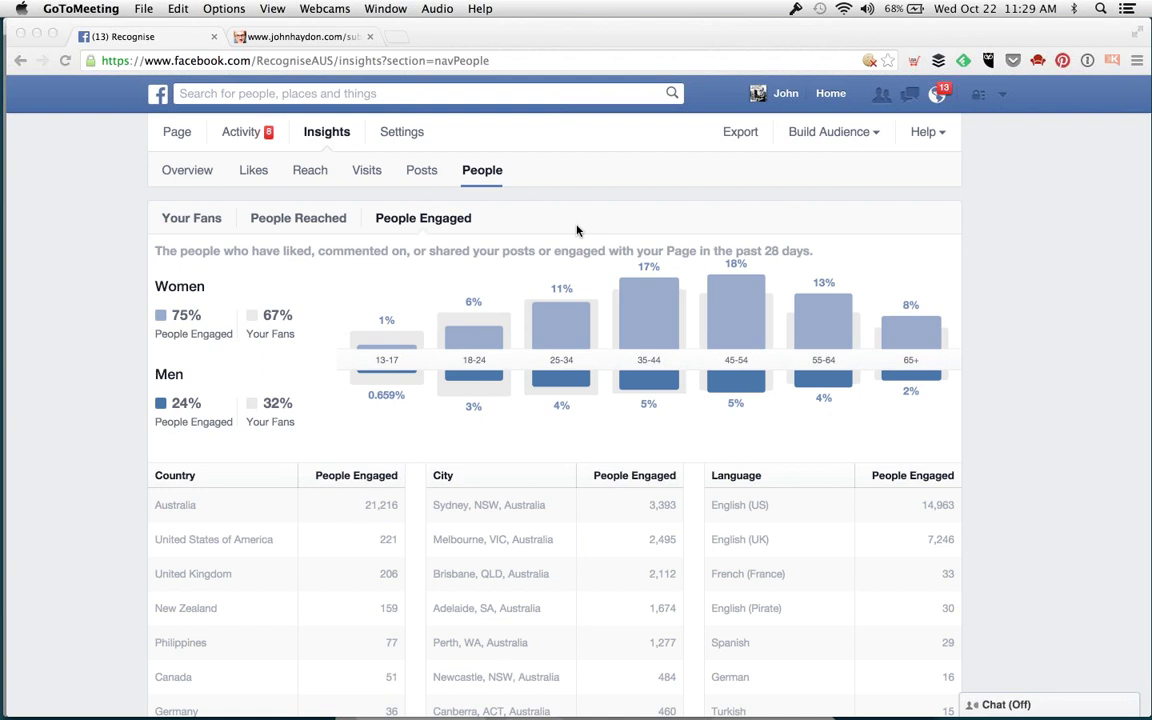
View the Posts section of the Recognise page's Insights, from when fans are online down to the All Posts Published table.
left_click(420, 172)
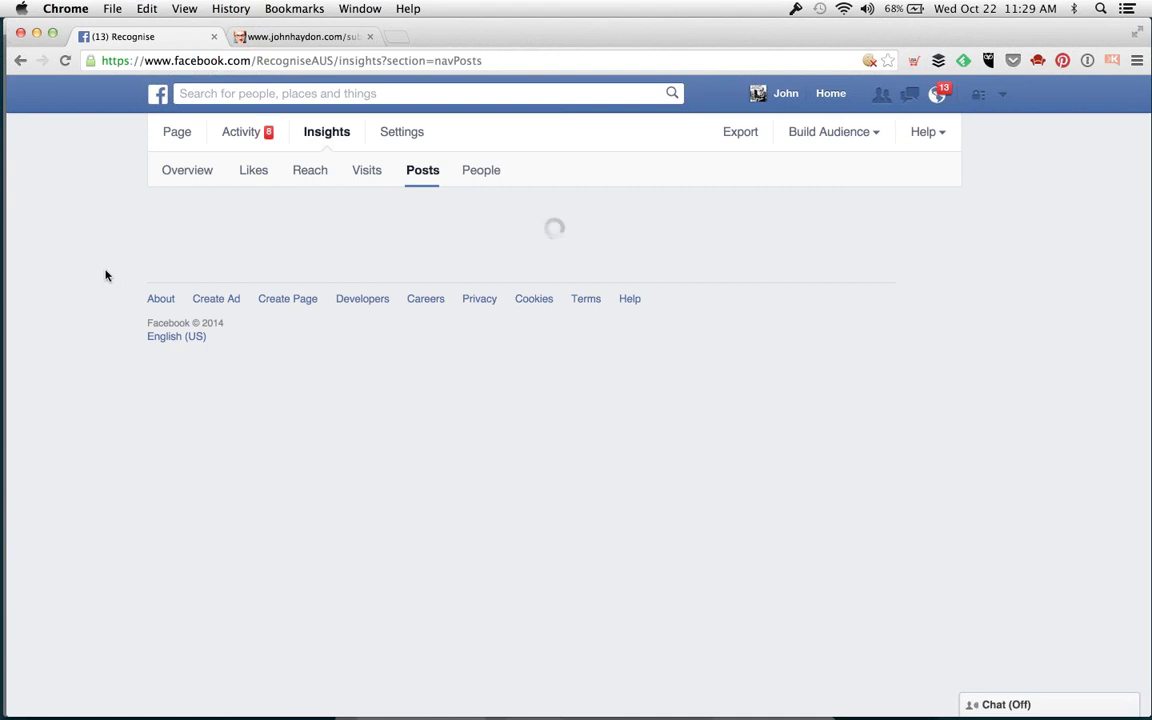
left_click(480, 178)
left_click(424, 179)
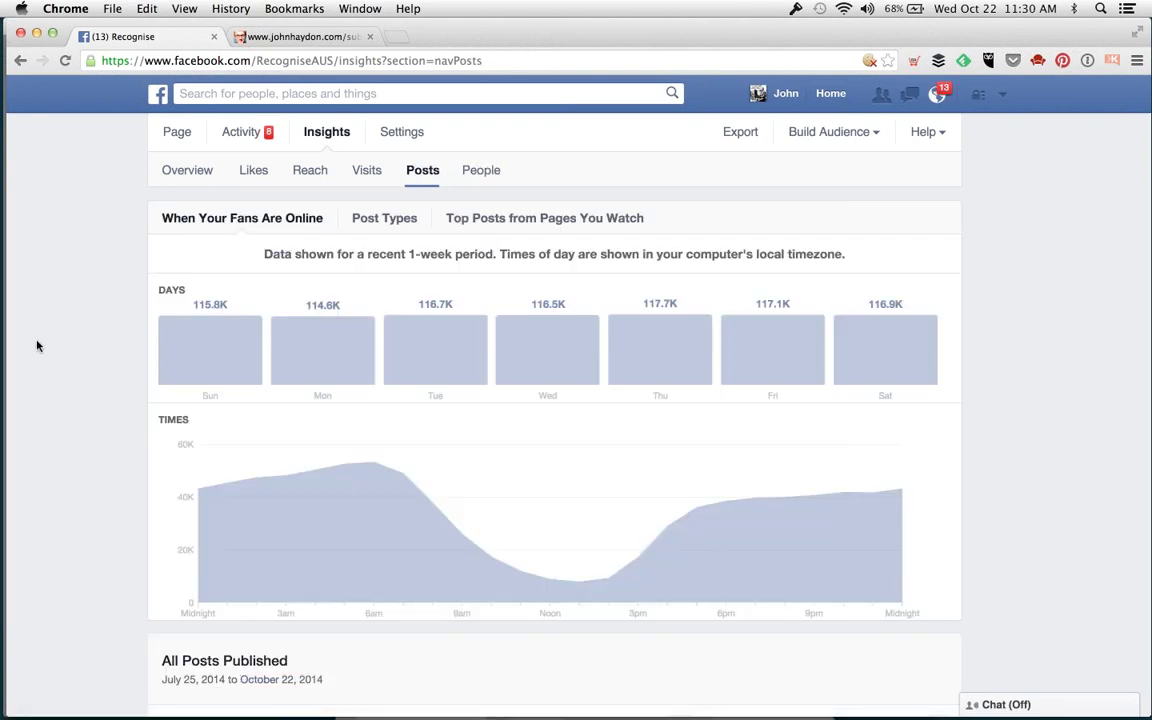
scroll(82, 346, "down", 10)
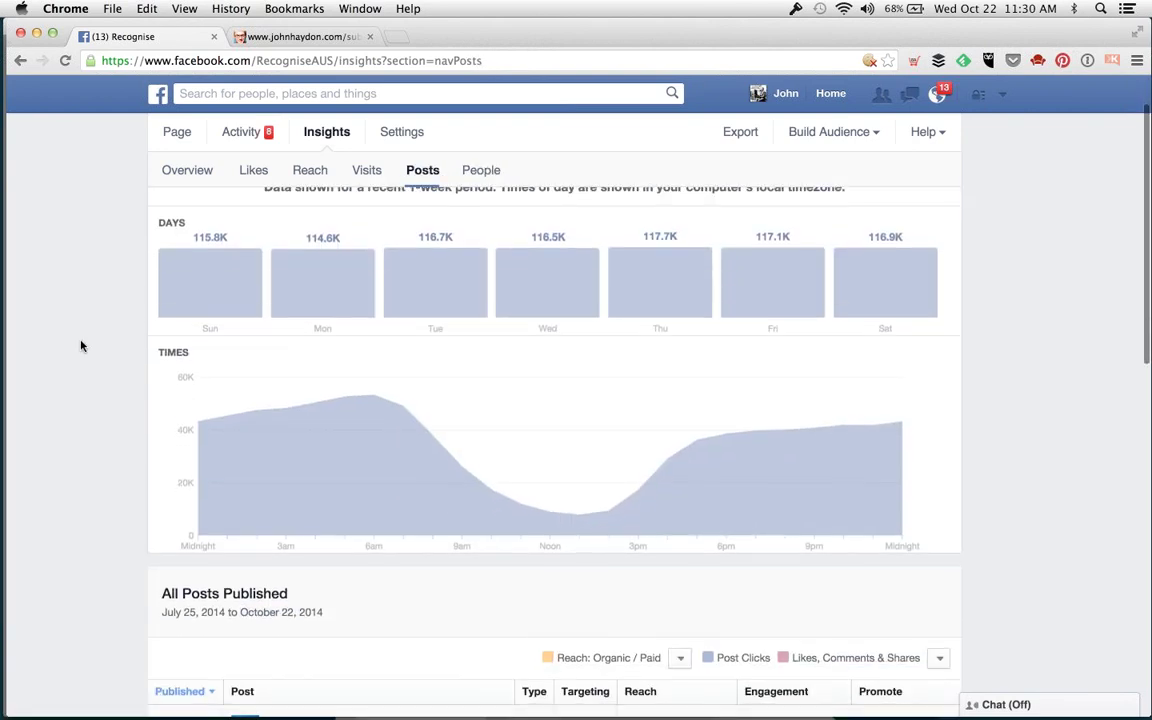
scroll(82, 346, "down", 1)
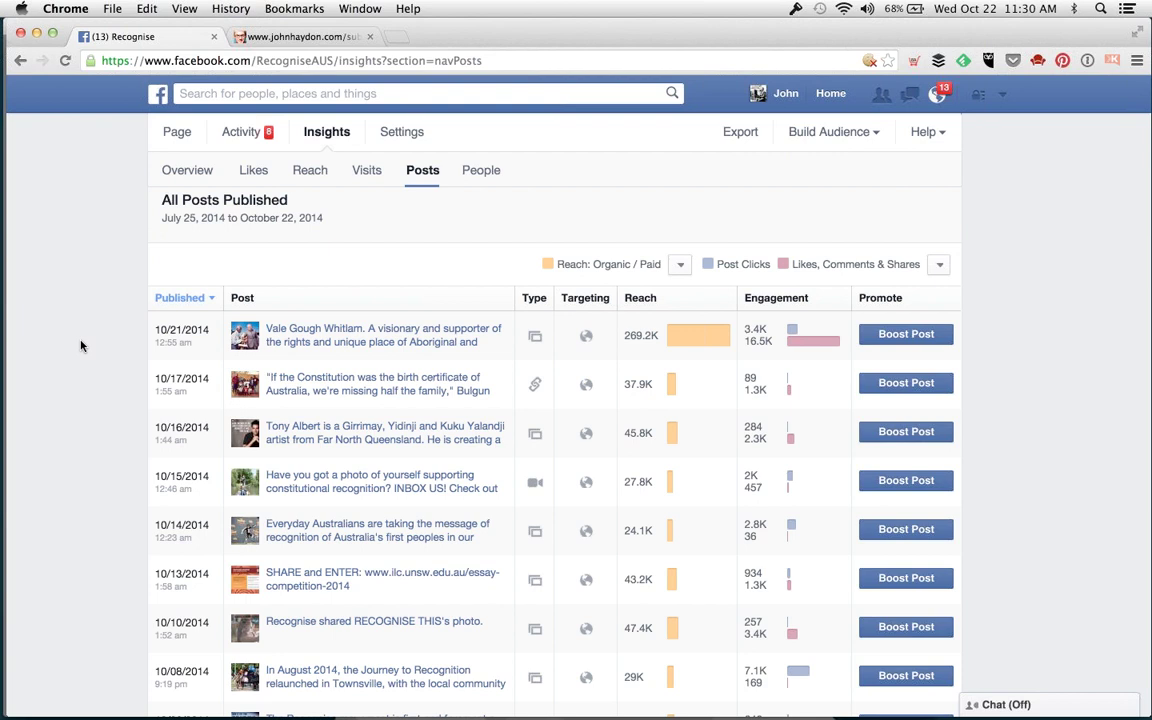
Set the engagement column of All Posts Published to Engagement Rate and review the rates across the listed posts.
left_click(937, 268)
left_click(713, 356)
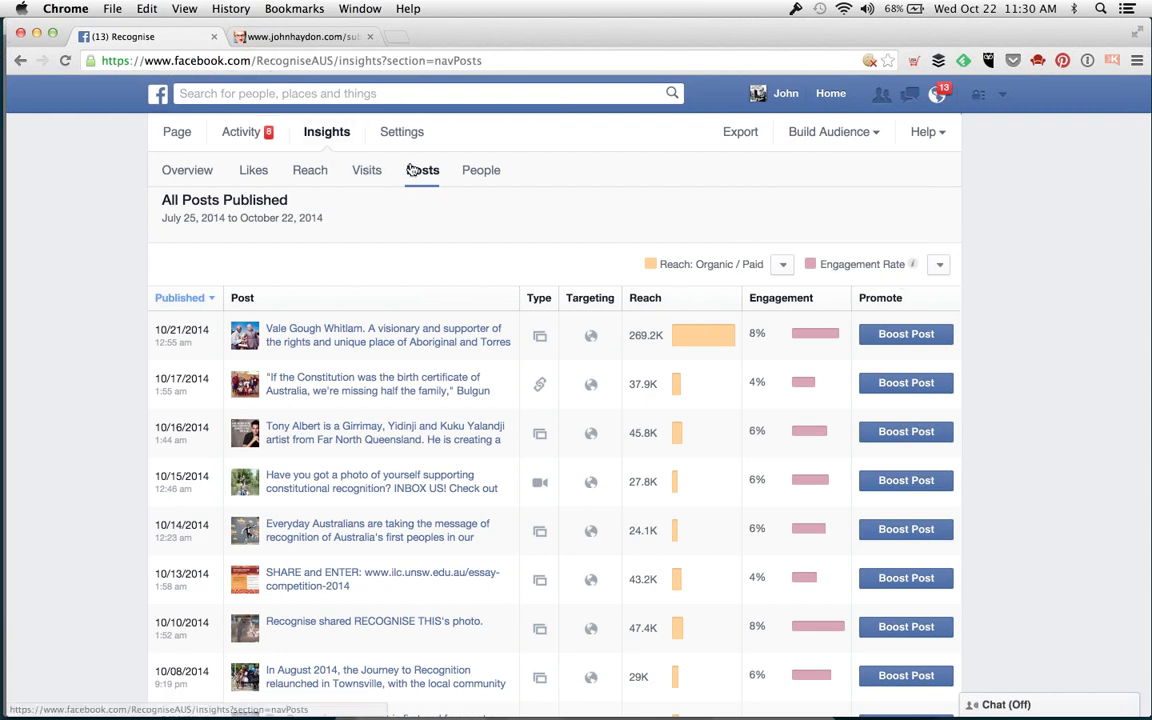
scroll(778, 397, "down", 2)
scroll(778, 397, "down", 10)
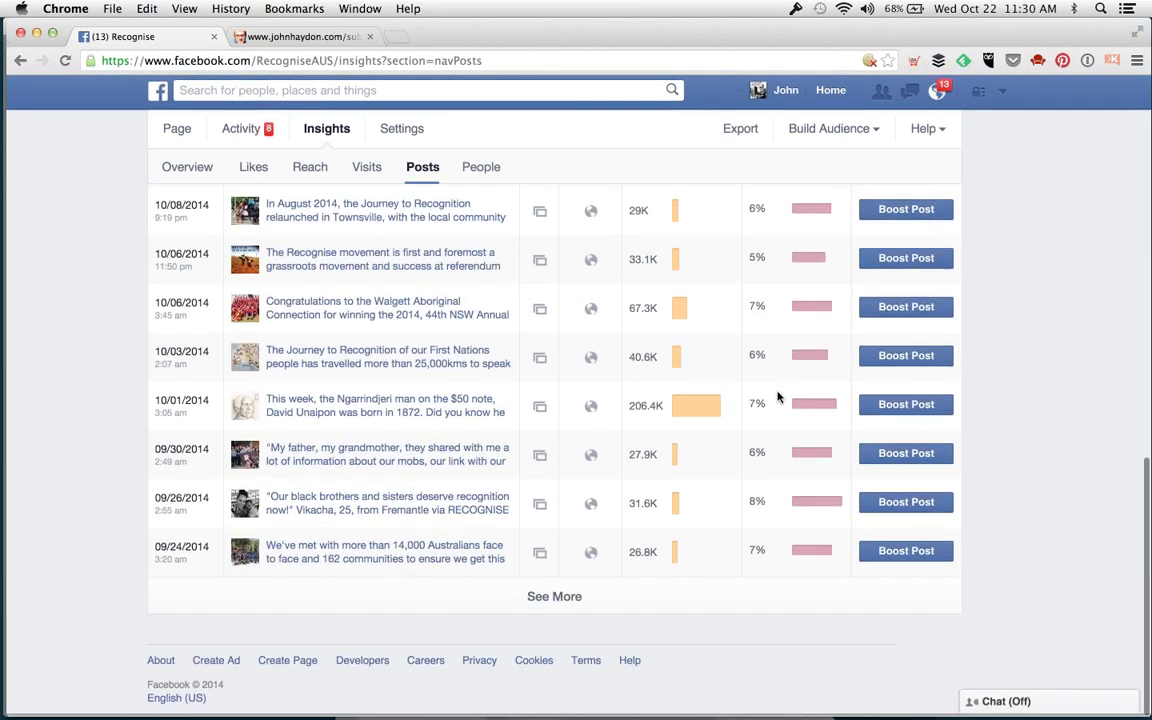
scroll(748, 398, "up", 6)
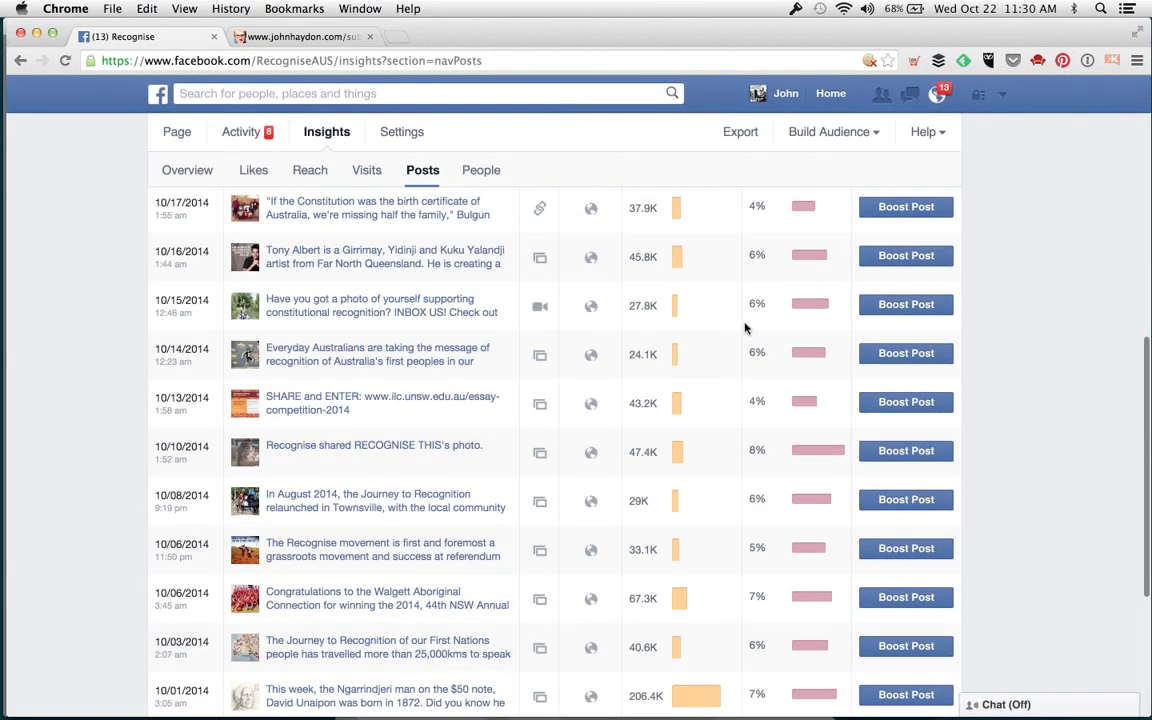
scroll(745, 328, "up", 4)
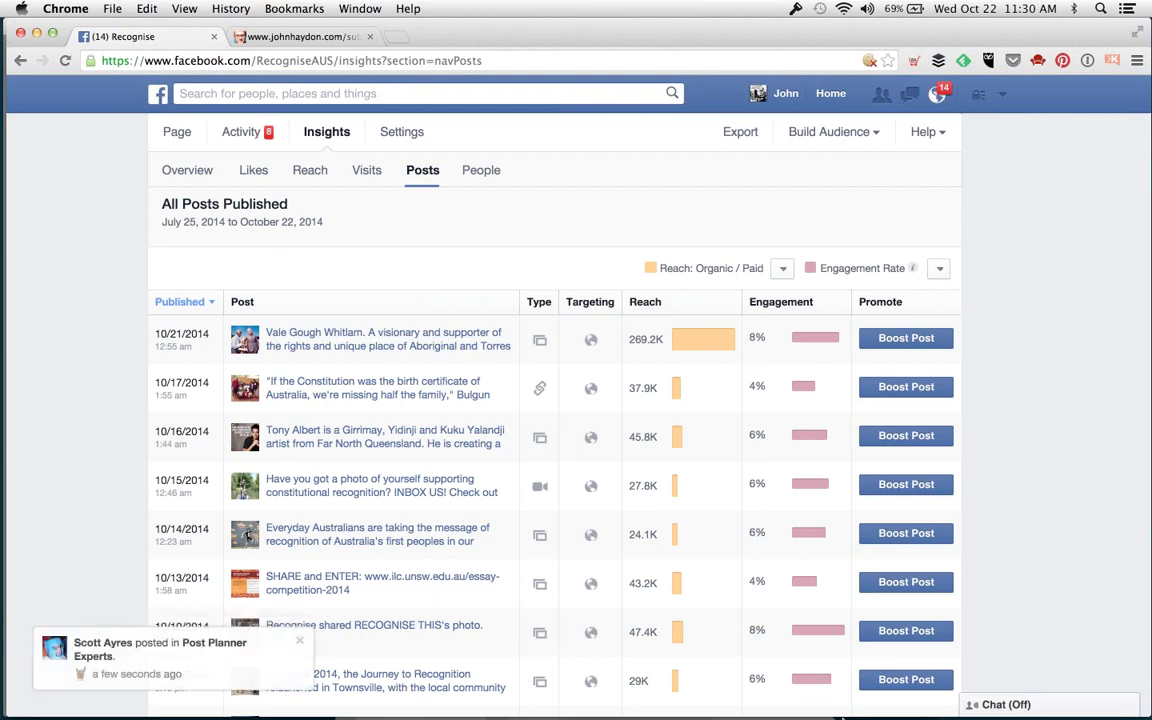
Switch to Preview to show the "7 FACEBOOK TIPS FOR RICE STREET COMMUNITY GARDEN" PDF, and return to Chrome.
left_click(1030, 668)
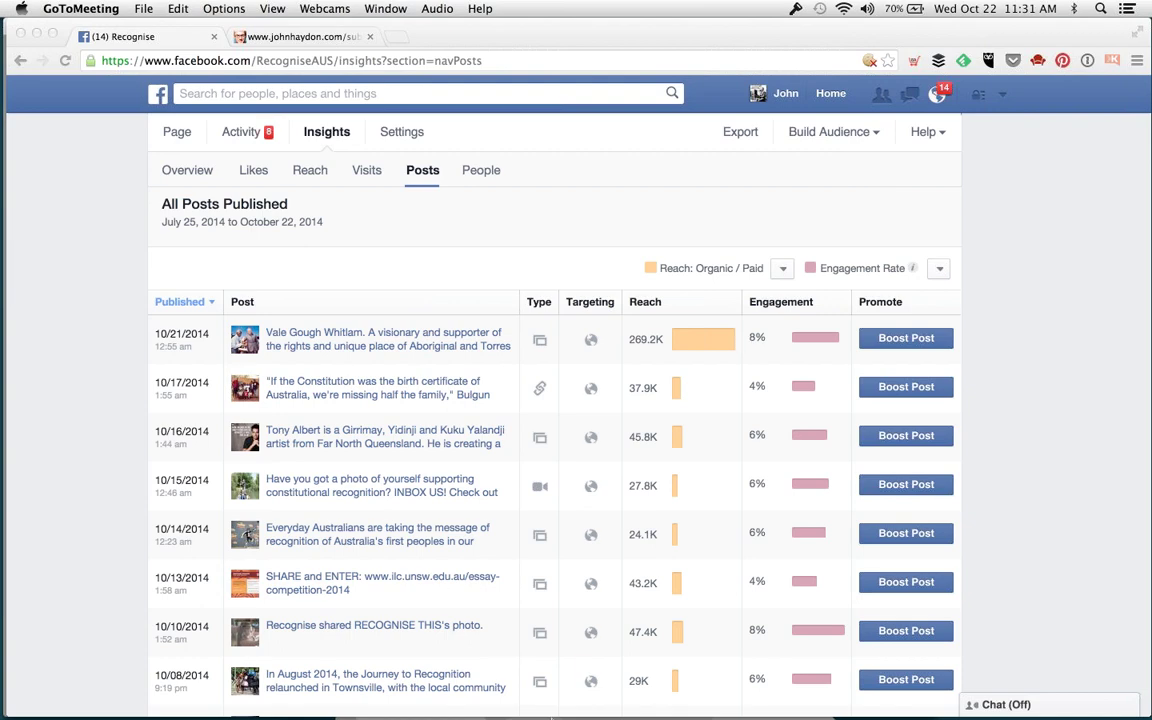
mouse_move(590, 685)
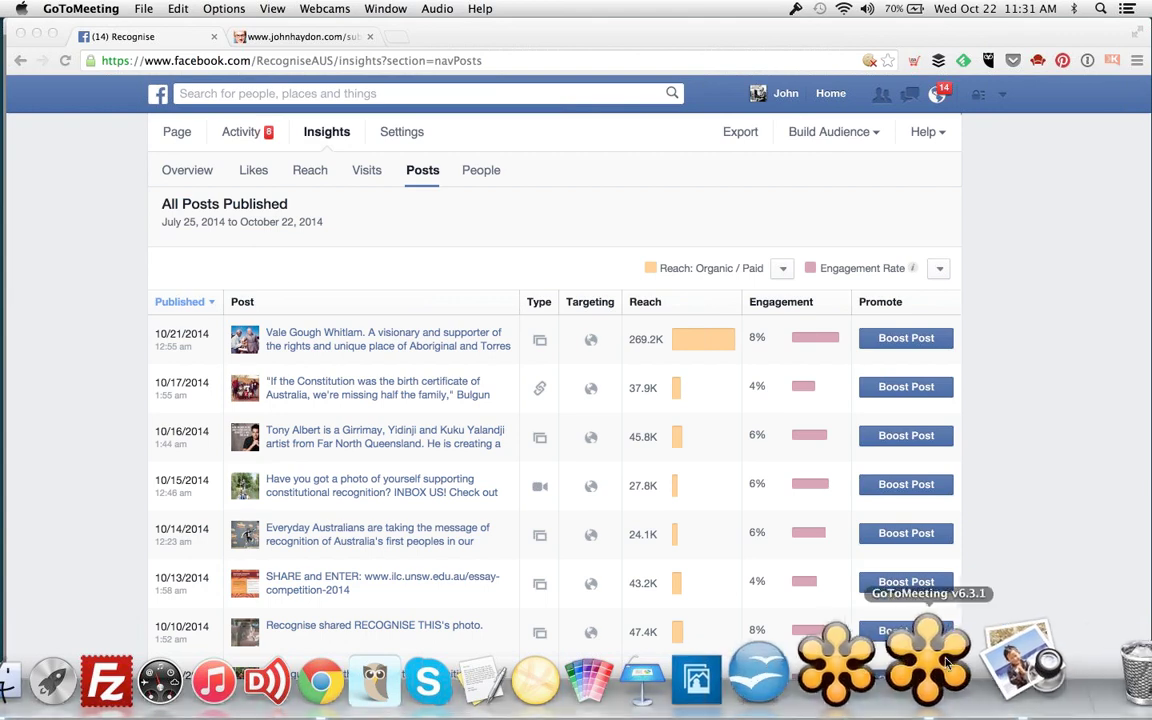
left_click(1000, 670)
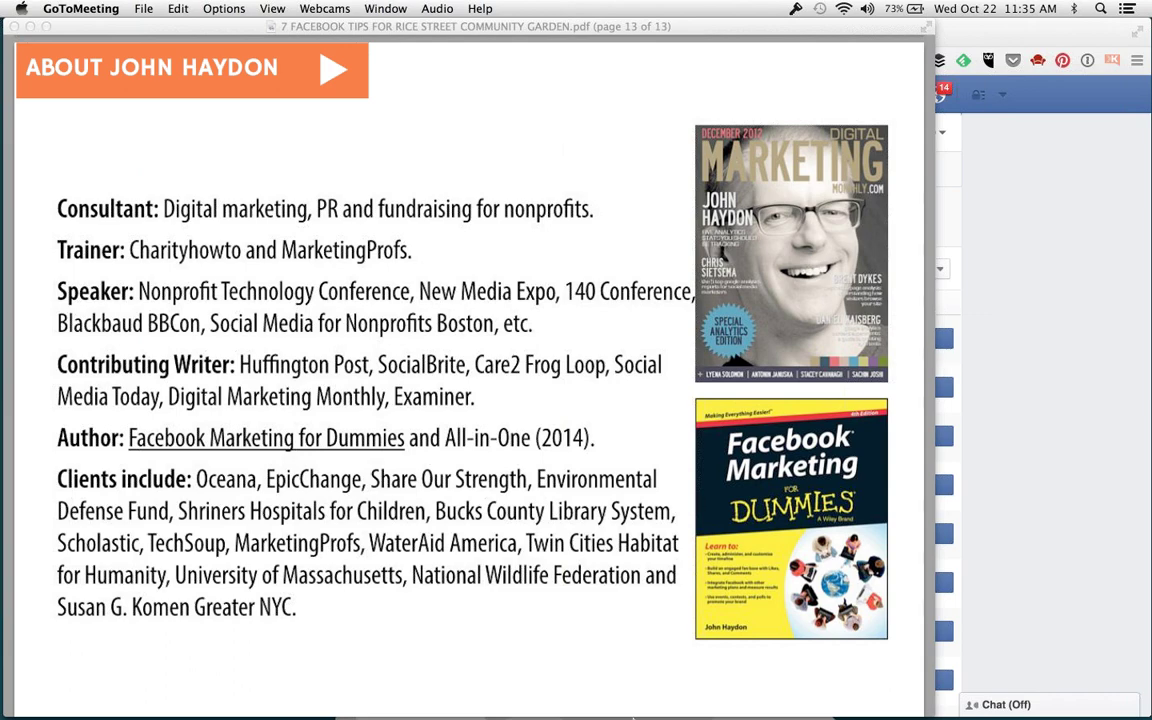
mouse_move(674, 705)
left_click(402, 664)
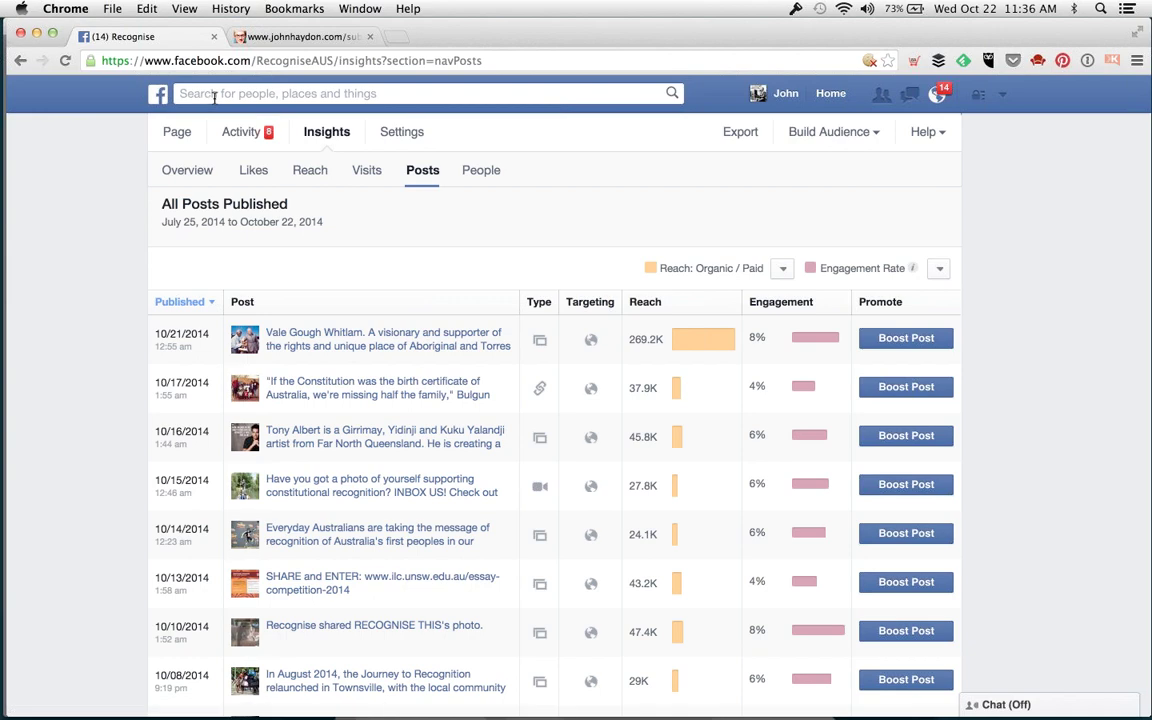
Search Facebook for "pages liked by women who like the ellie fund", choose The Ellie Fund in Needham, Massachusetts, and browse the resulting pages.
left_click(213, 95)
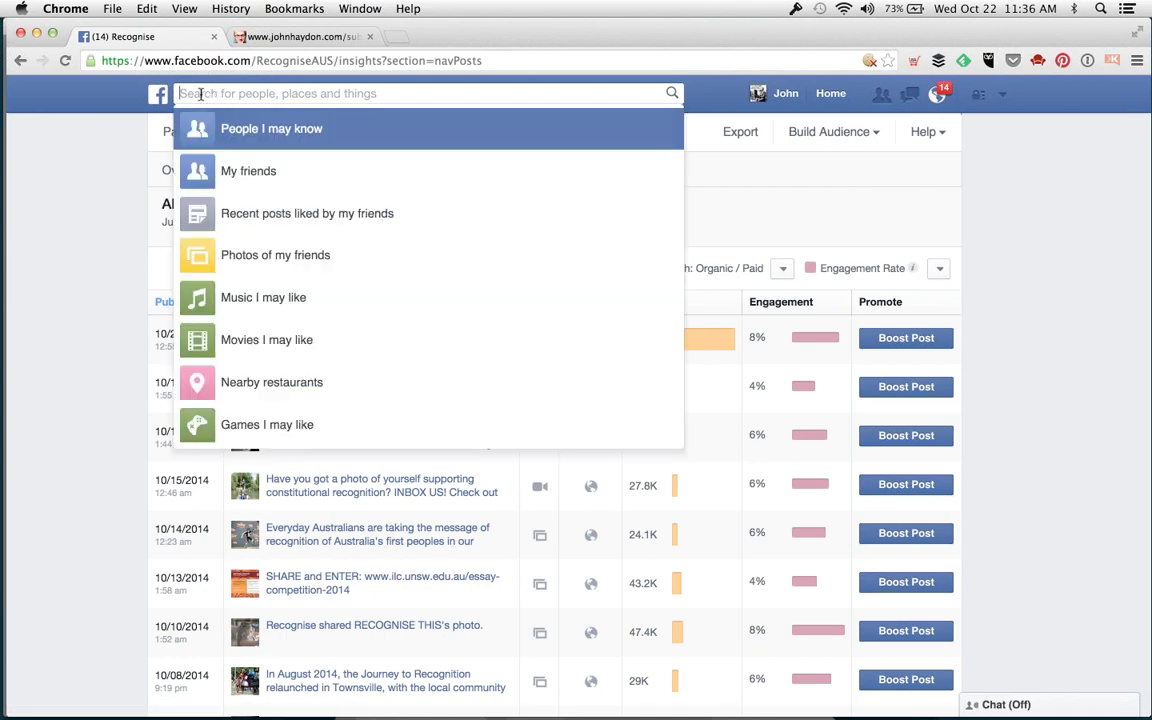
type("pages liked")
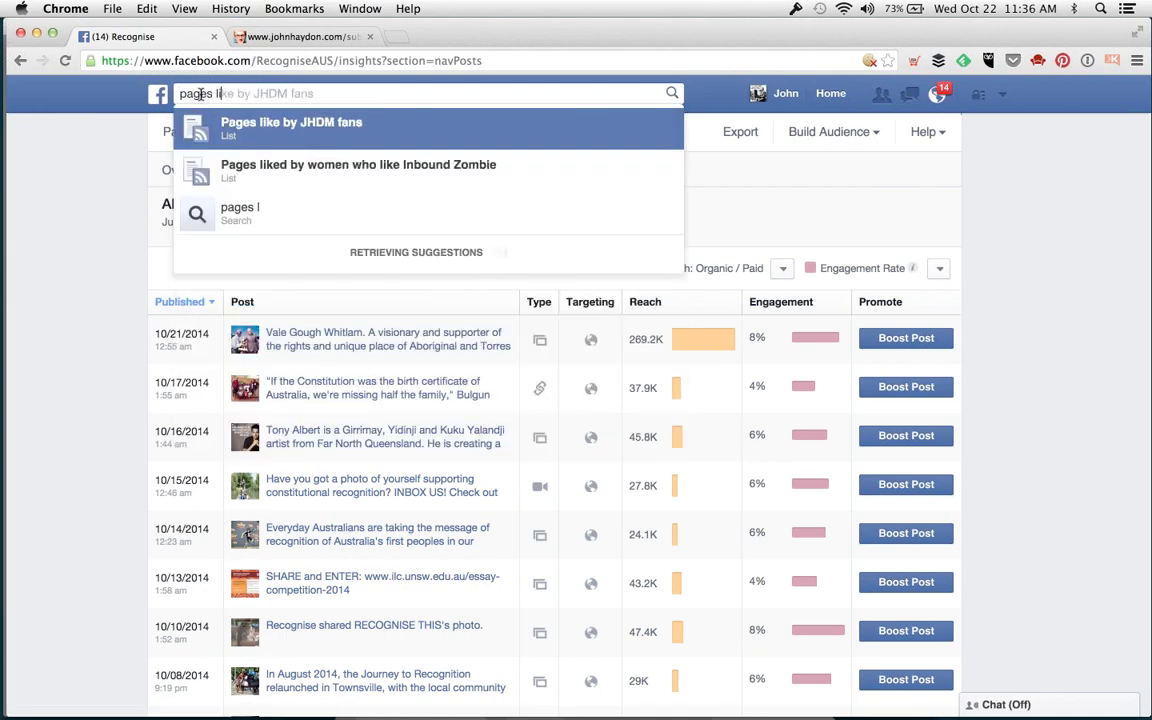
type(" b")
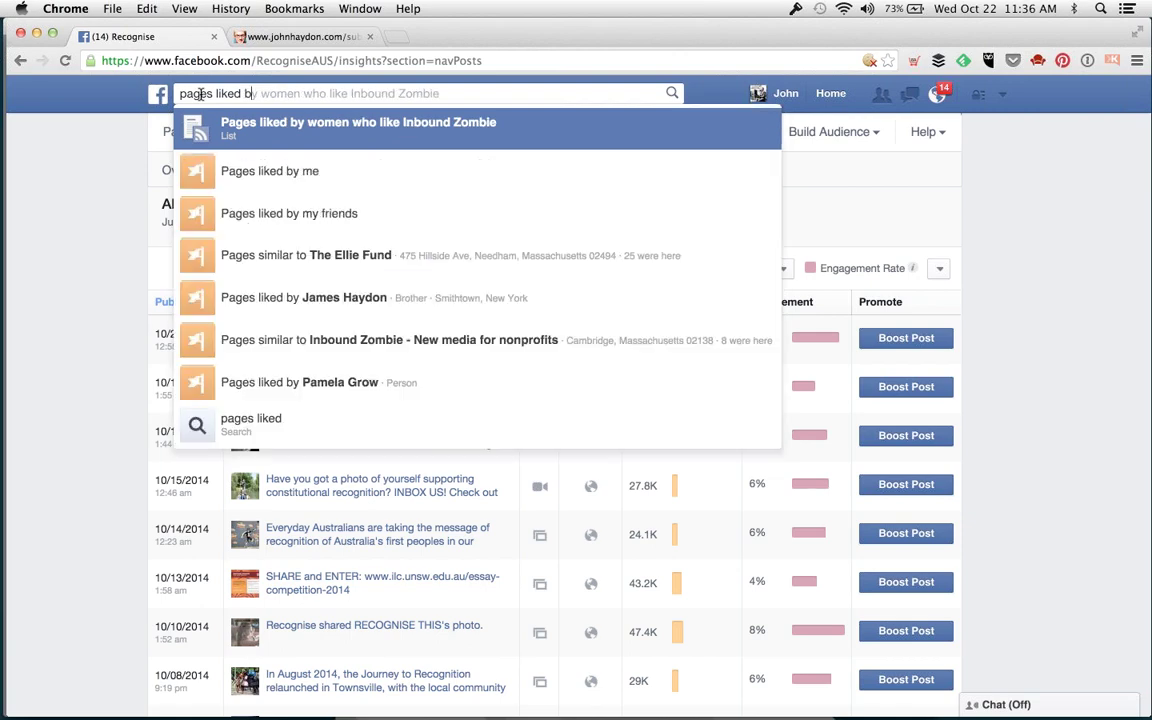
type("y women who")
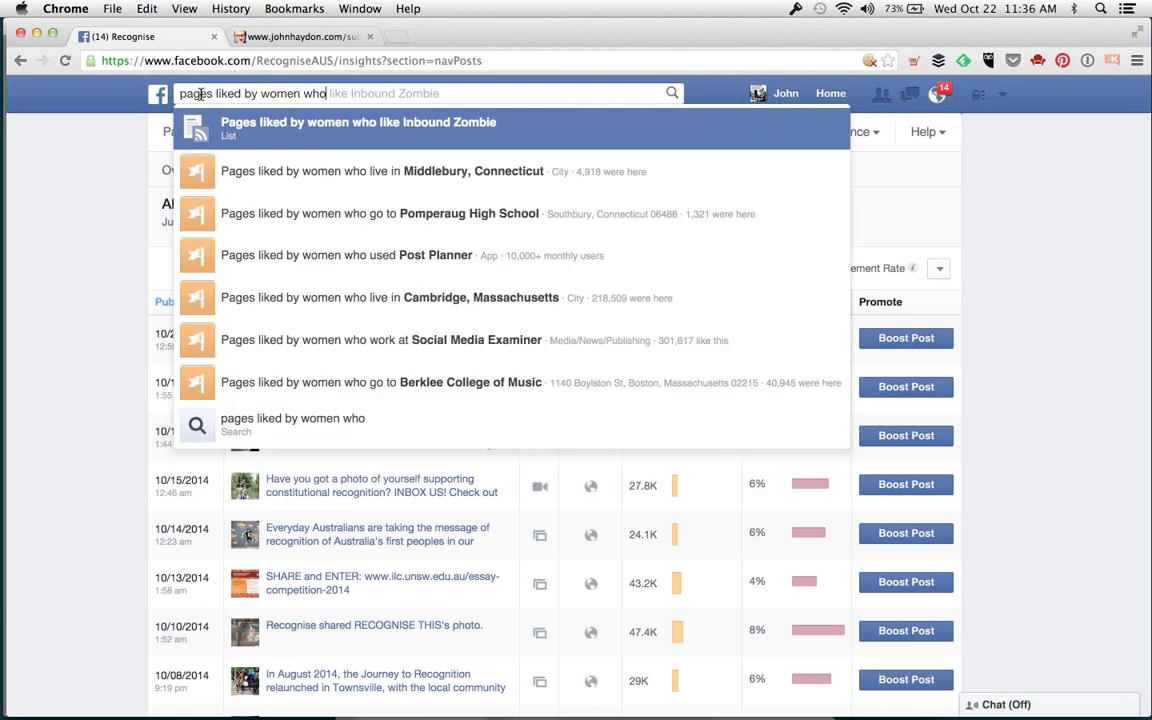
type(" like the e")
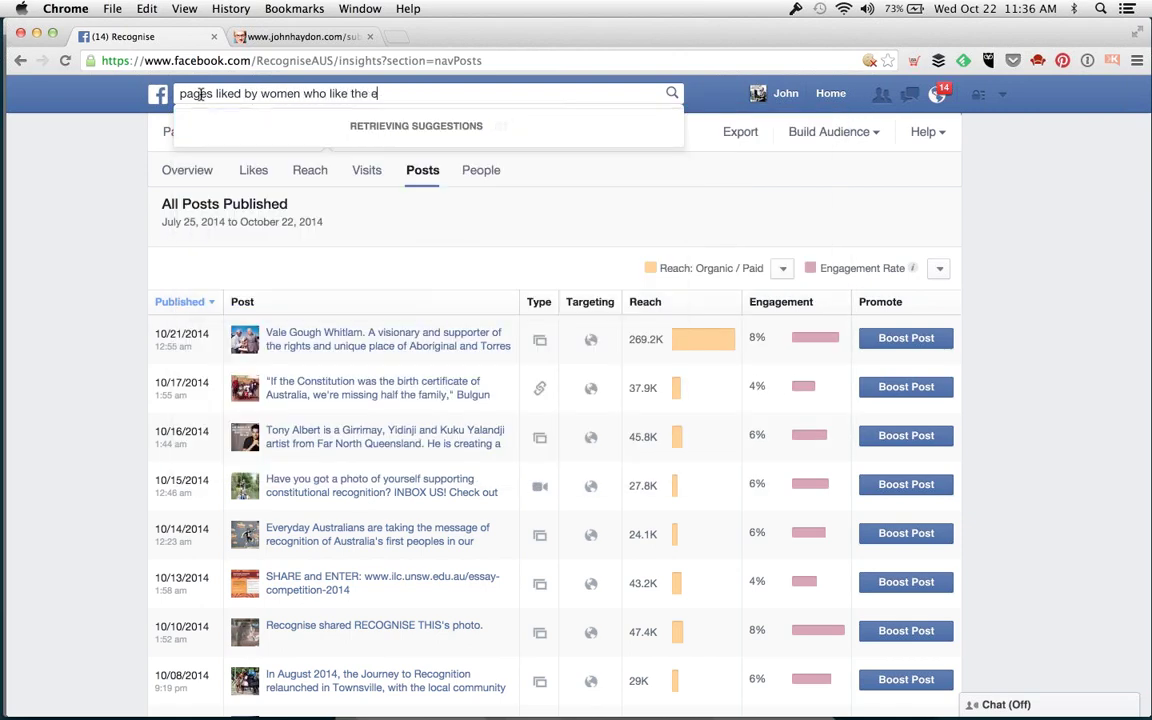
type("llie")
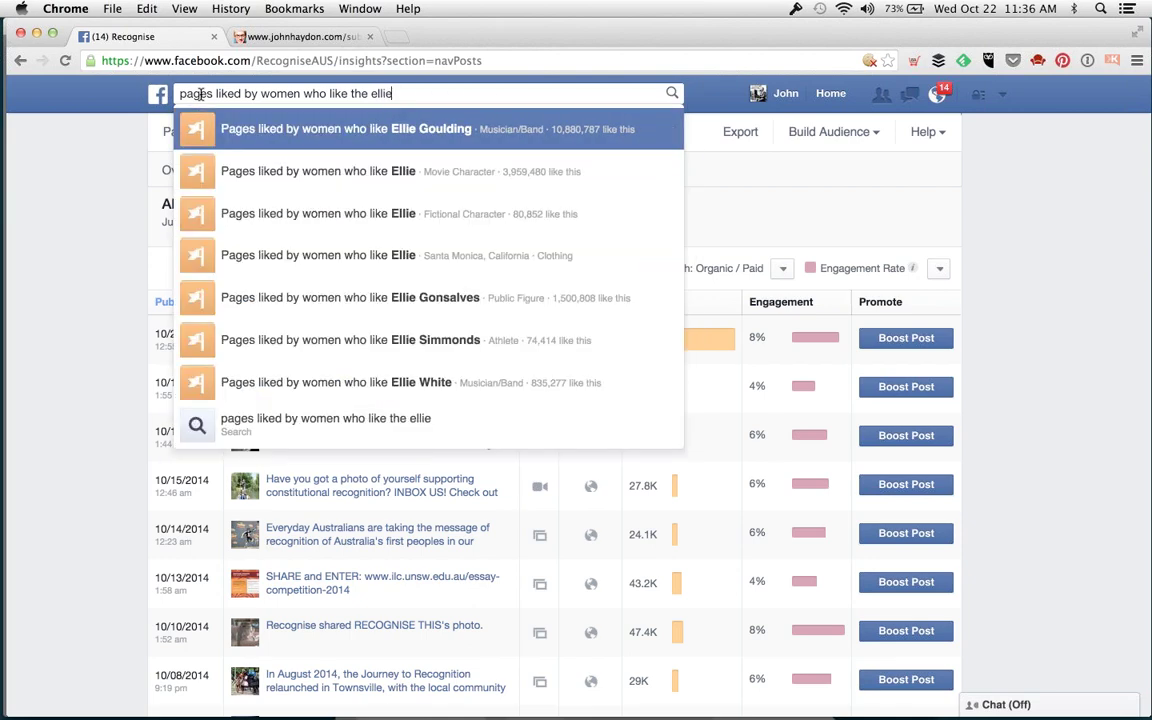
type(" fund")
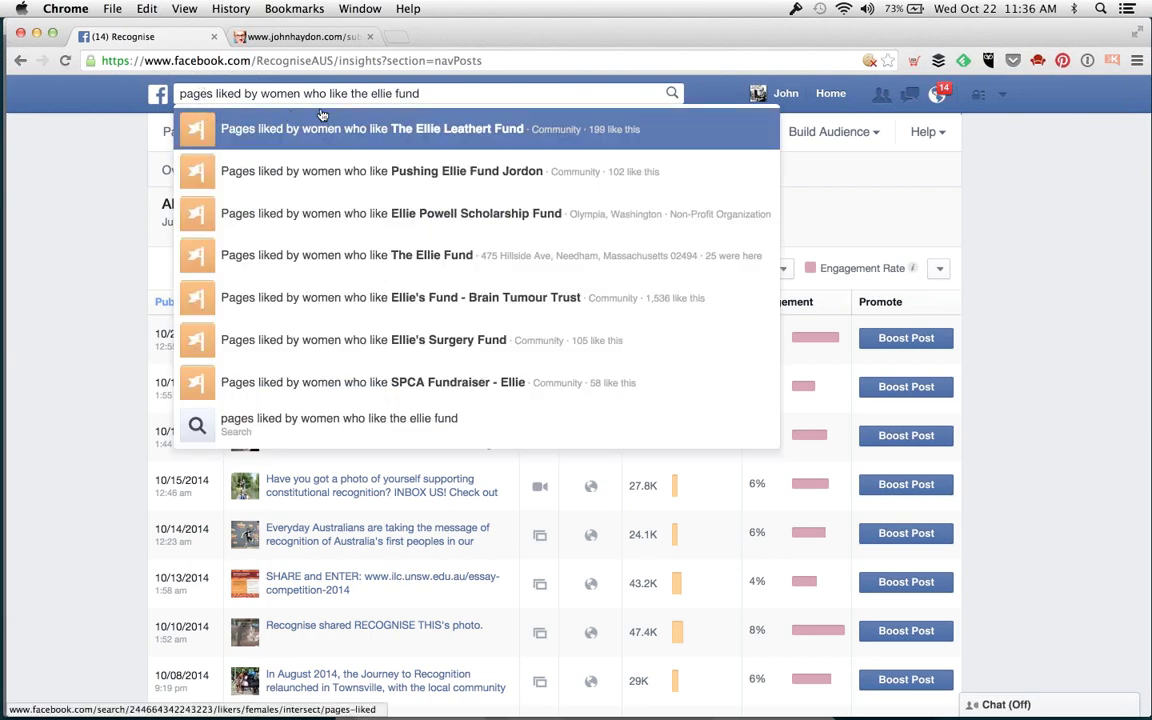
left_click(462, 264)
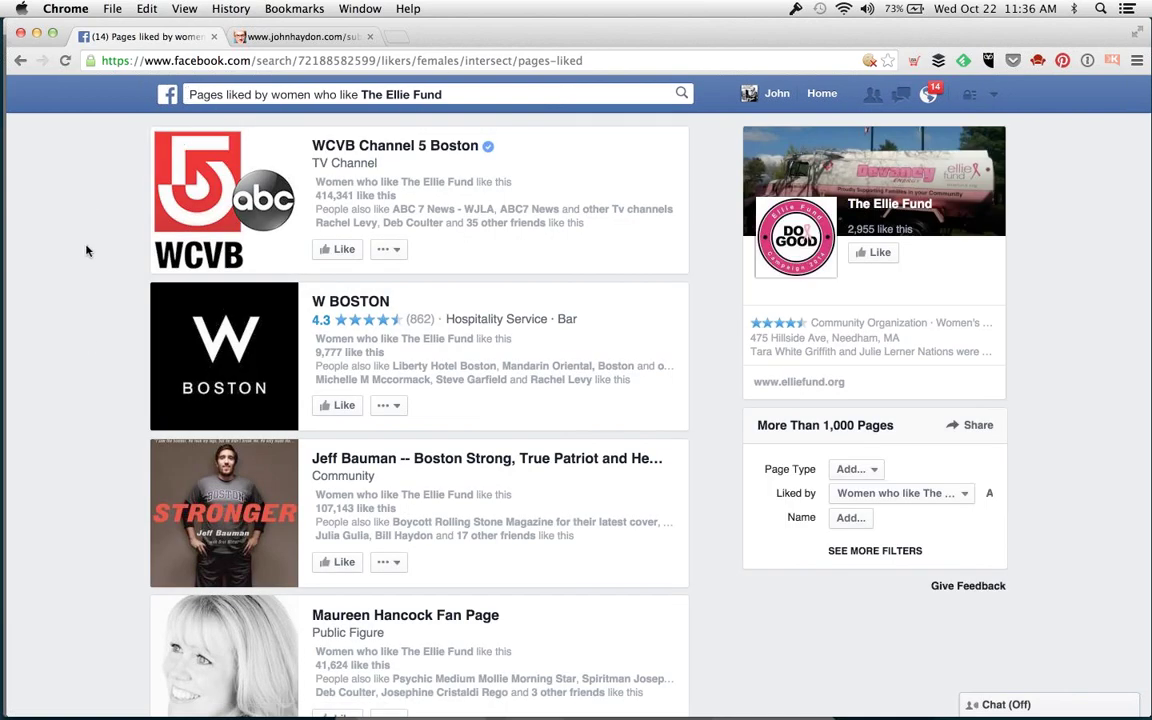
scroll(86, 251, "down", 3)
scroll(86, 251, "down", 5)
scroll(86, 251, "down", 5)
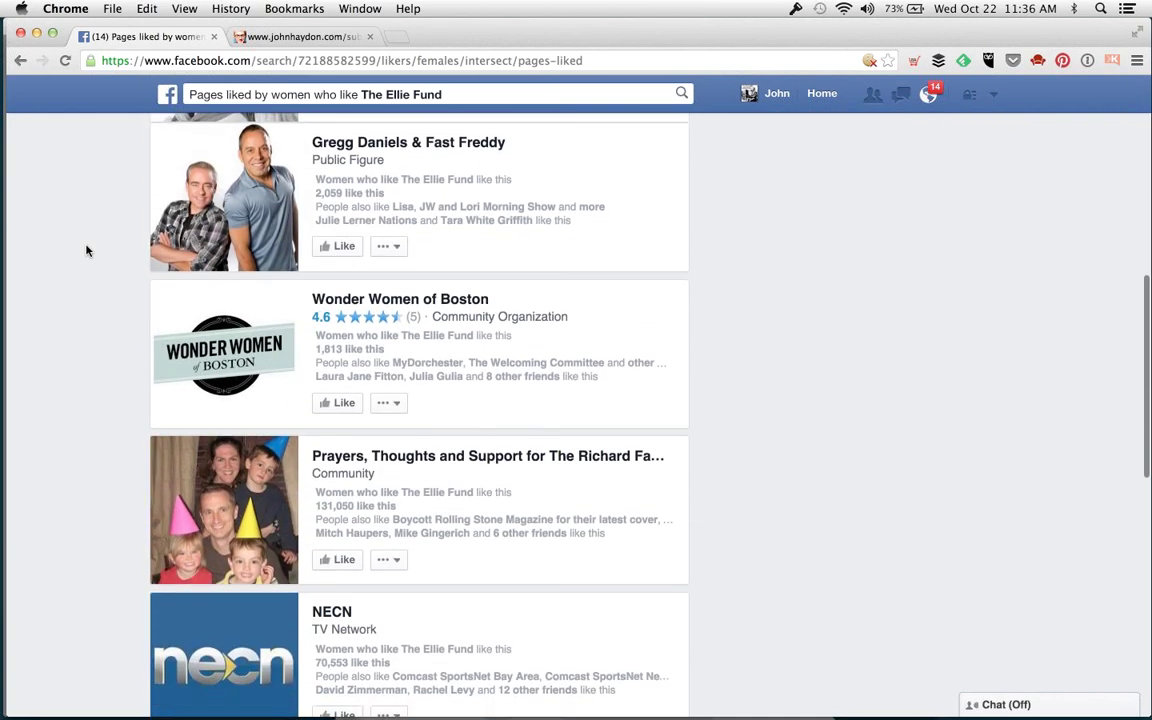